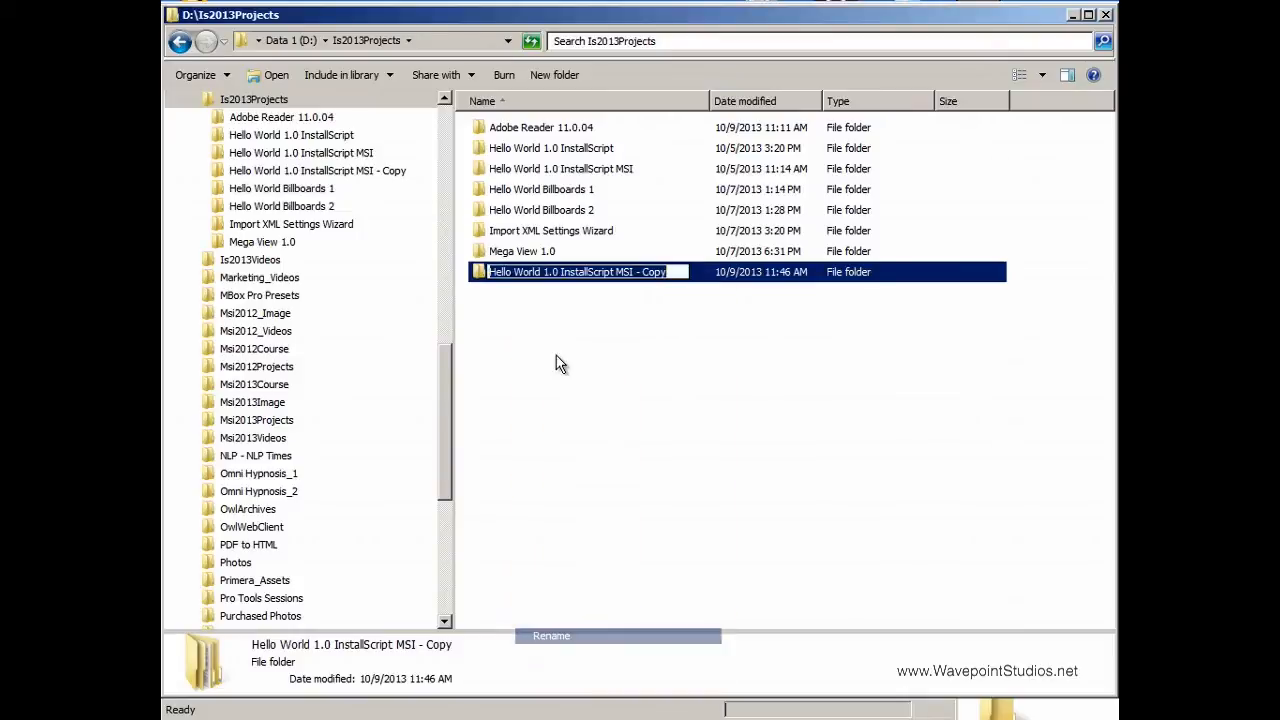
# Rename the copied Hello World 1.0 InstallScript MSI folder as "Hello World 1.0 SQL Server" and open it.
pyautogui.click(550, 284)
pyautogui.click(578, 276)
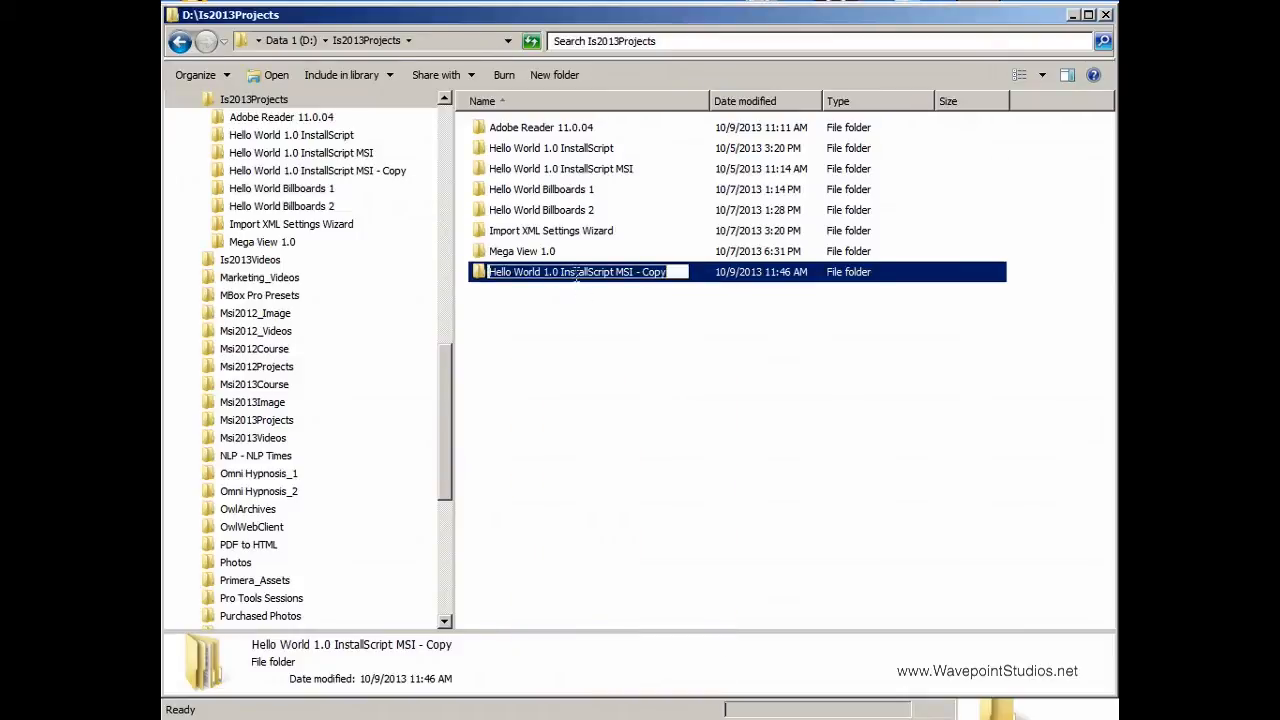
pyautogui.click(561, 271)
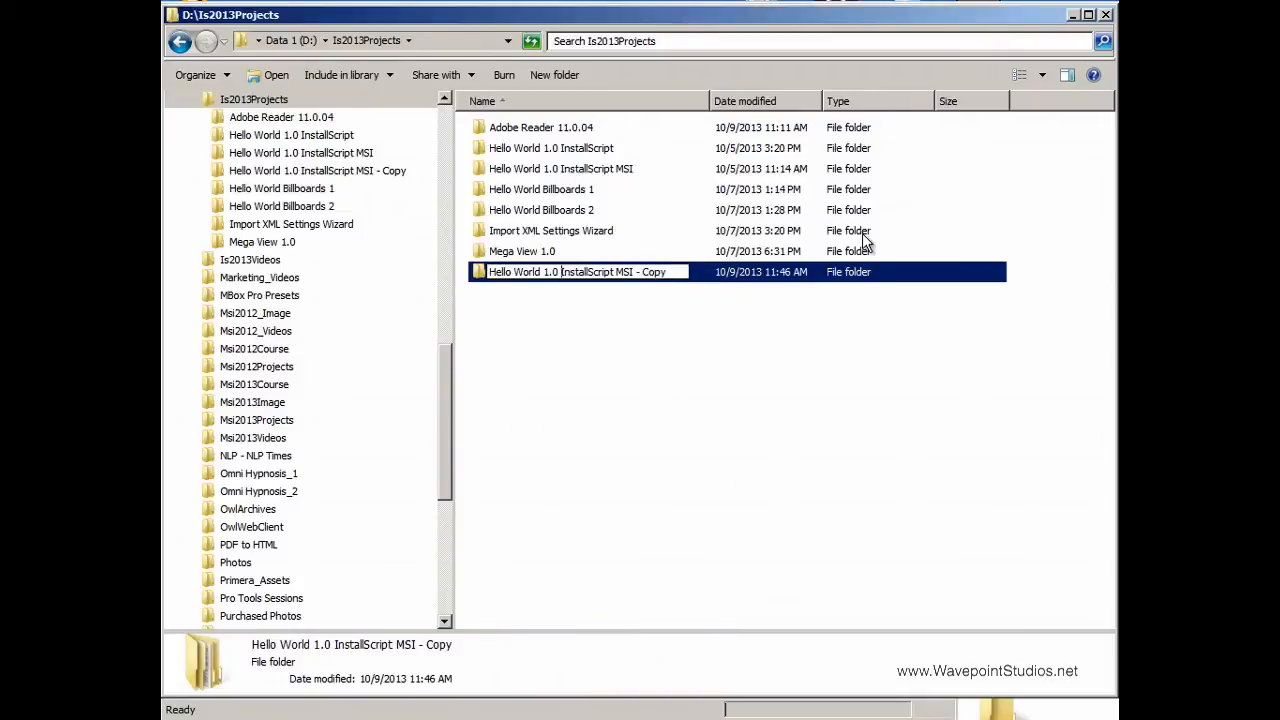
pyautogui.press('Delete')
pyautogui.press('Delete')
pyautogui.press('Delete')
pyautogui.press('Delete')
pyautogui.press('Delete')
pyautogui.press('Delete')
pyautogui.press('Delete')
pyautogui.press('Delete')
pyautogui.press('Delete')
pyautogui.press('Delete')
pyautogui.press('Delete')
pyautogui.press('Delete')
pyautogui.press('Delete')
pyautogui.press('Delete')
pyautogui.press('Delete')
pyautogui.press('Delete')
pyautogui.press('Delete')
pyautogui.press('Delete')
pyautogui.press('Delete')
pyautogui.press('Delete')
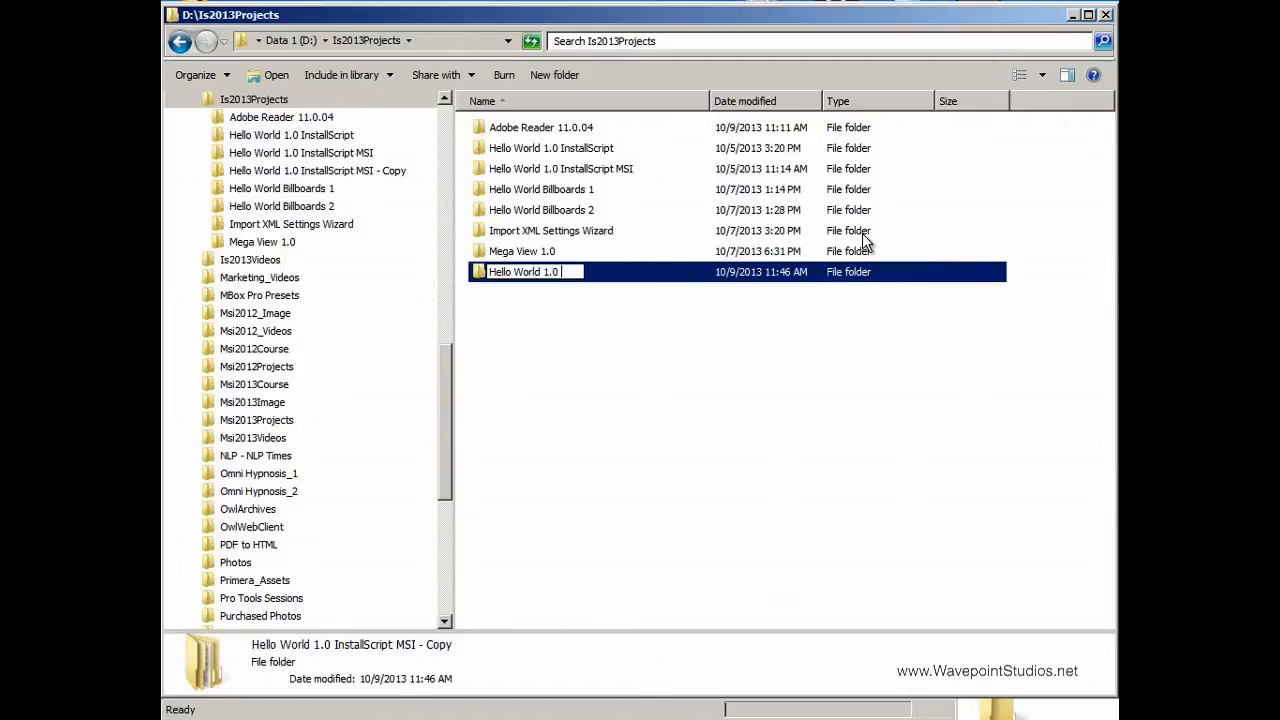
pyautogui.write('SQL Server')
pyautogui.press('Return')
pyautogui.press('Return')
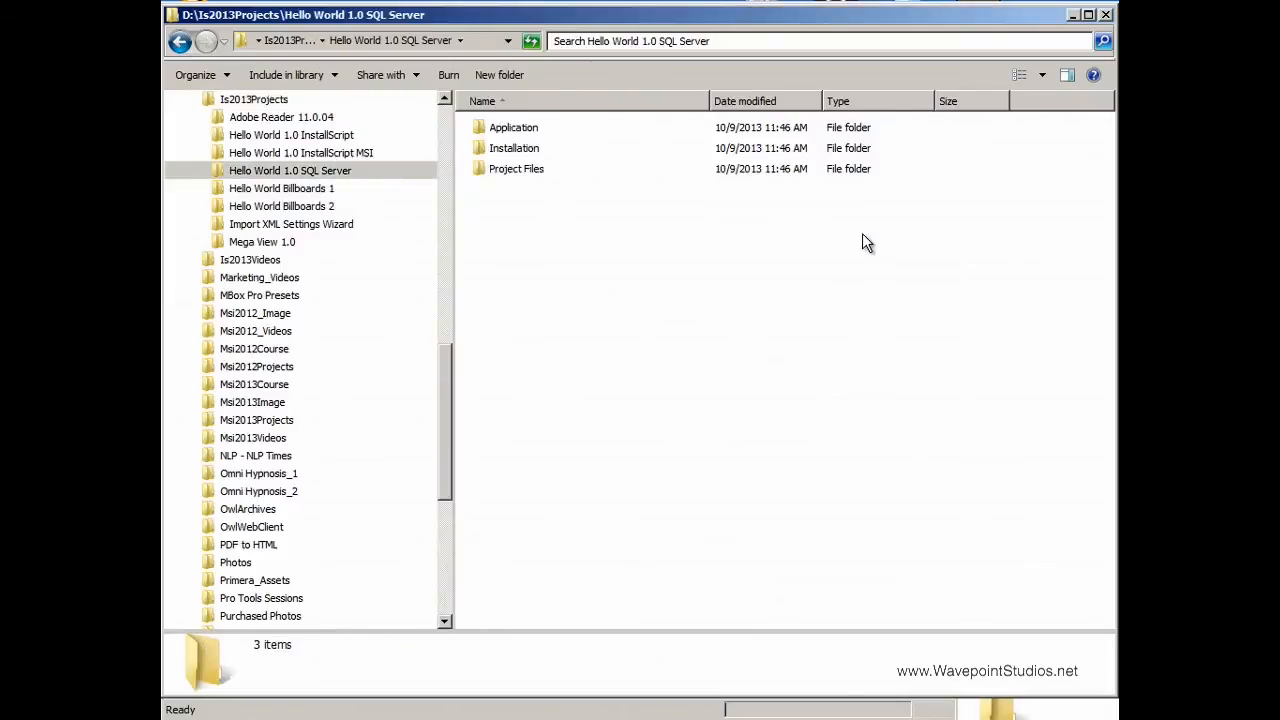
# Copy the Prerequisites folder from the Is2013Course Hello World SQL Server folder into the new Hello World 1.0 SQL Server project folder.
pyautogui.click(1125, 268)
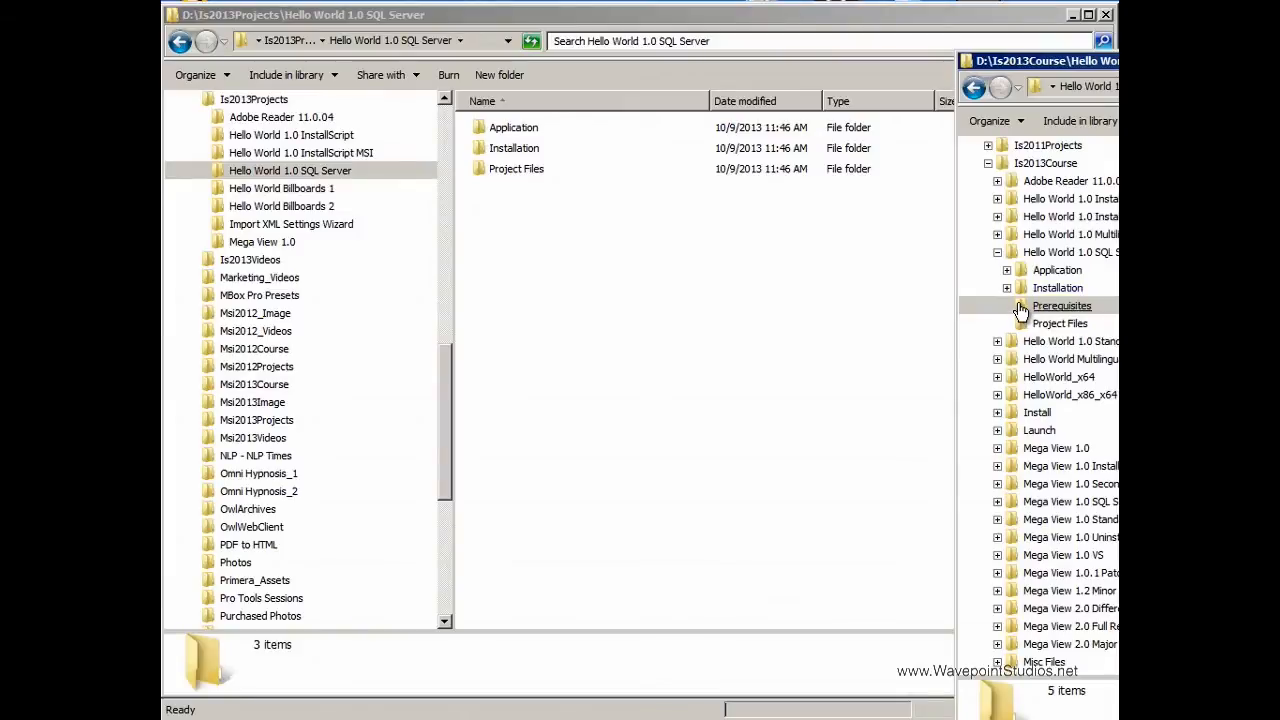
pyautogui.click(1021, 306)
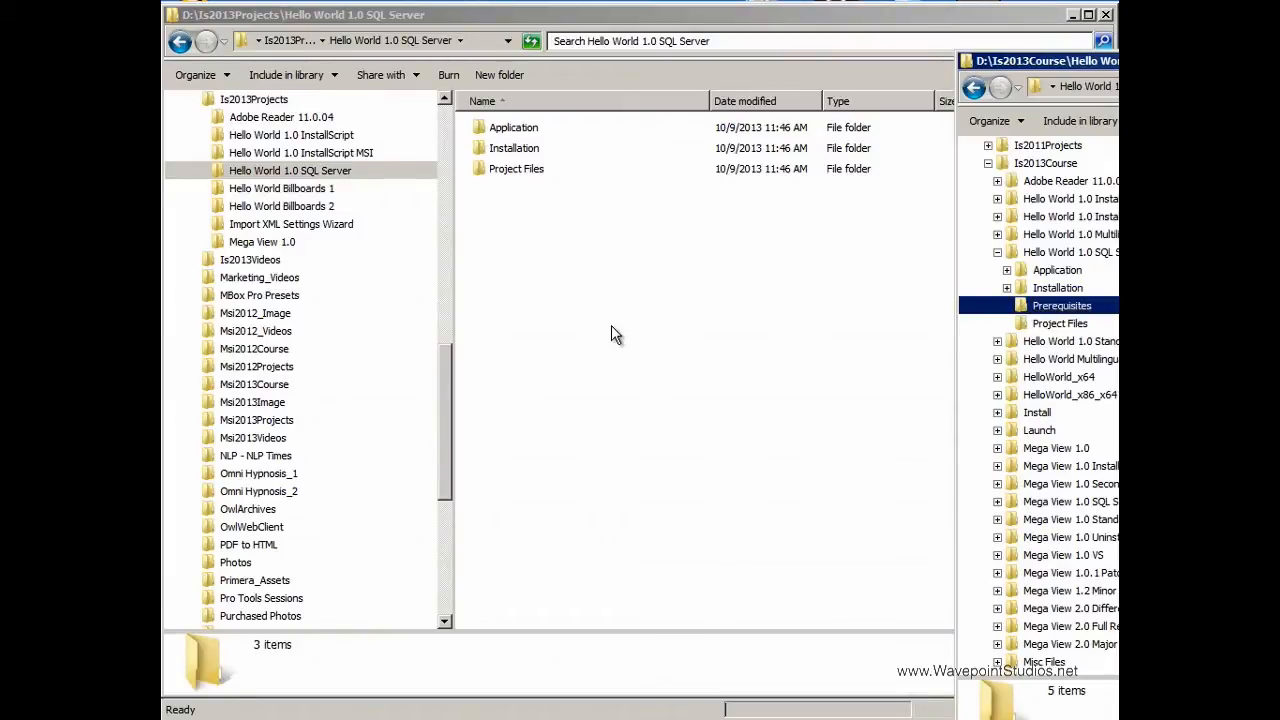
pyautogui.moveTo(611, 325); pyautogui.dragTo(611, 325)
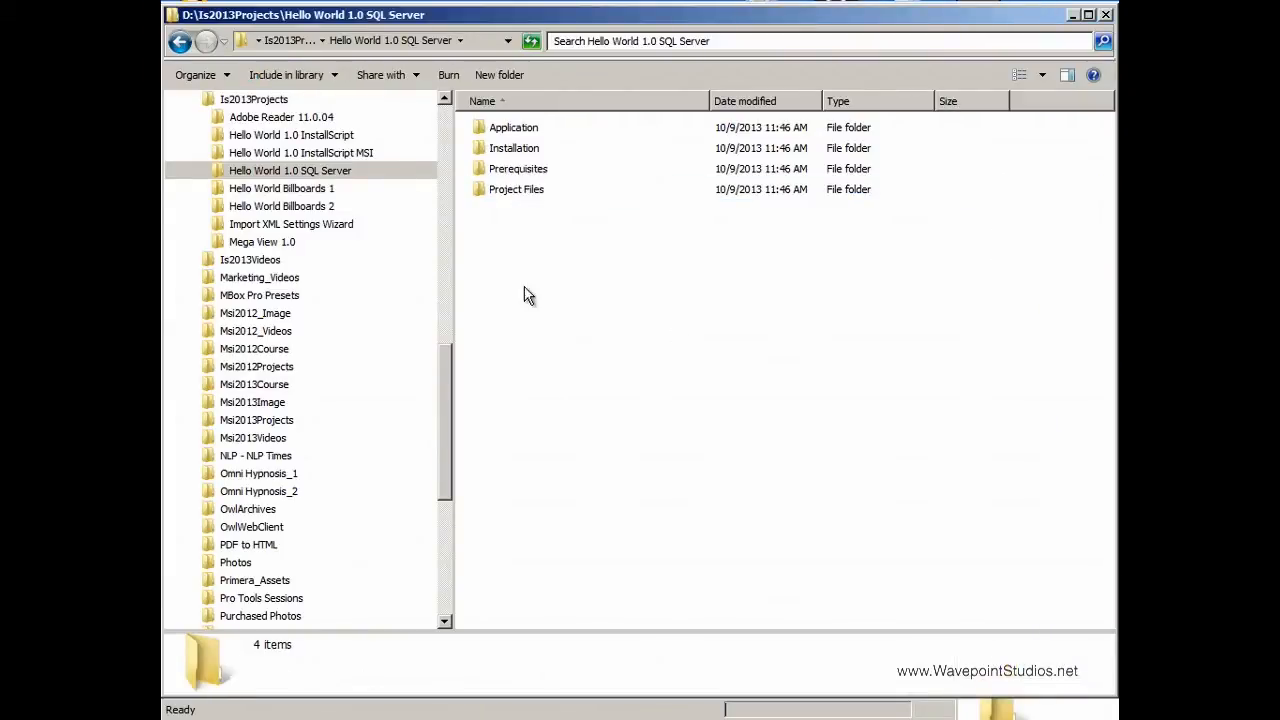
pyautogui.moveTo(530, 178)
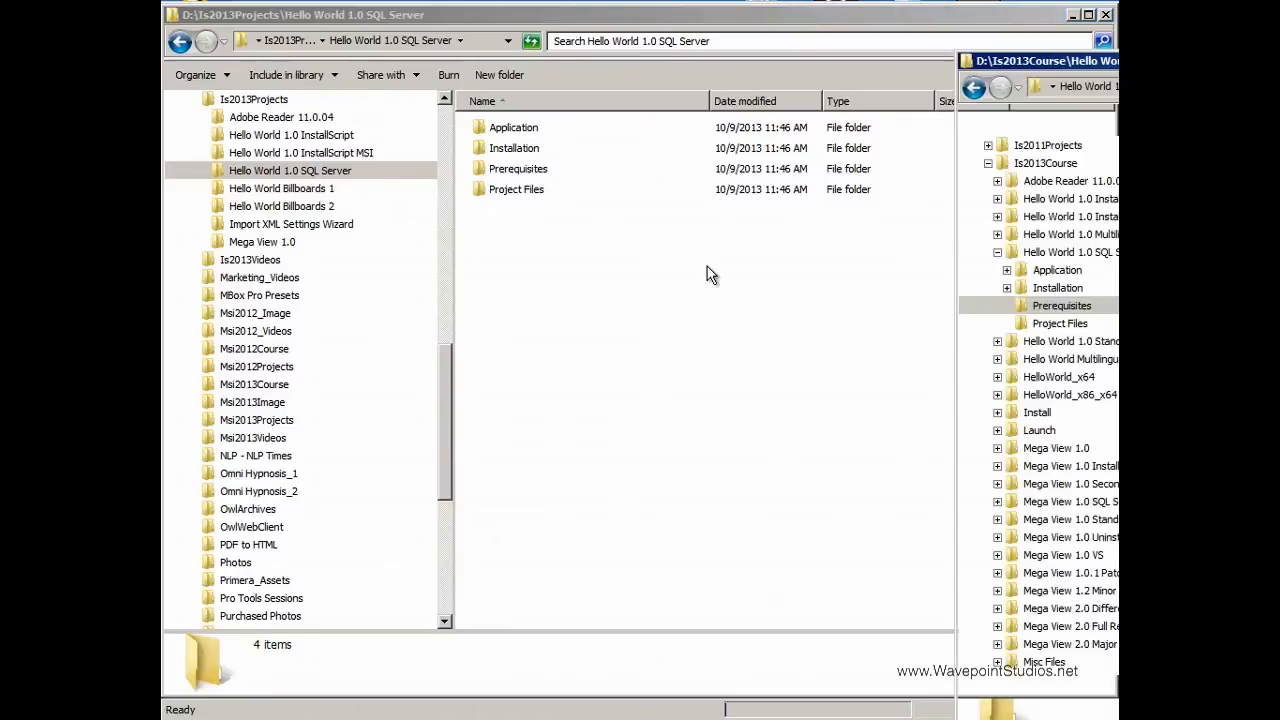
# Switch to InstallShield and open the Hello World project from the Installation folder of Hello World 1.0 SQL Server.
pyautogui.click(251, 100)
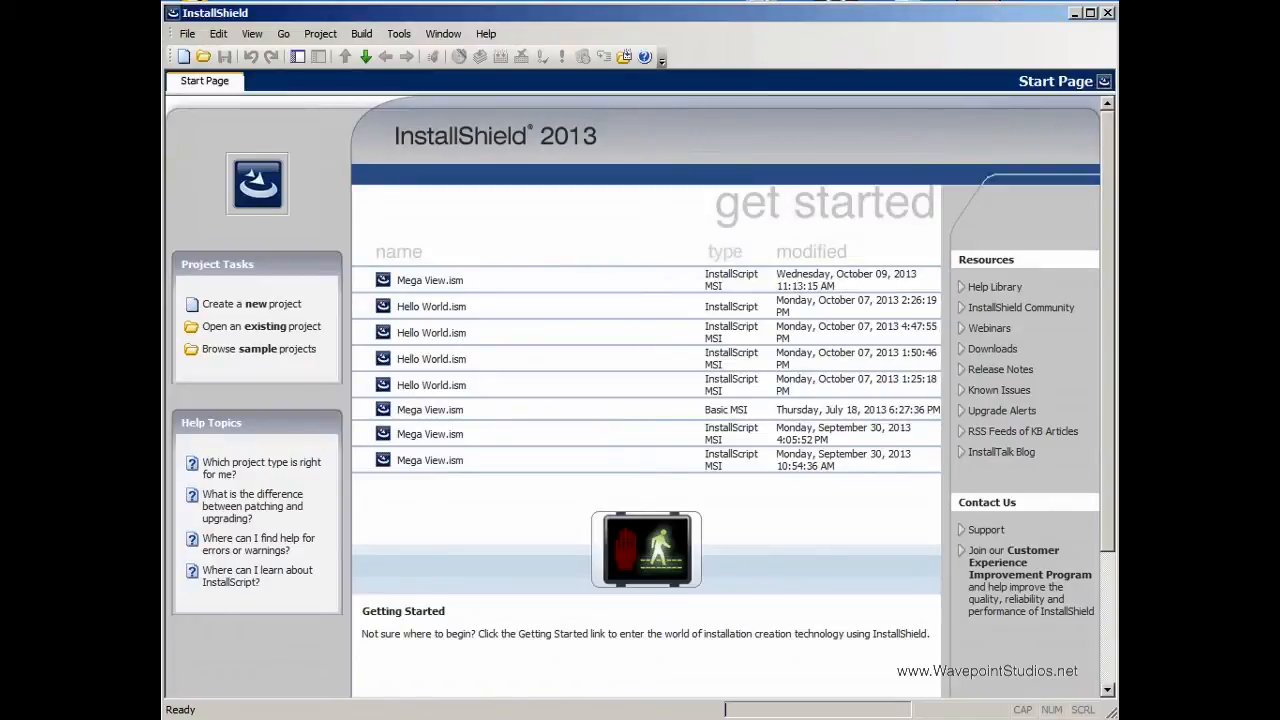
pyautogui.click(203, 56)
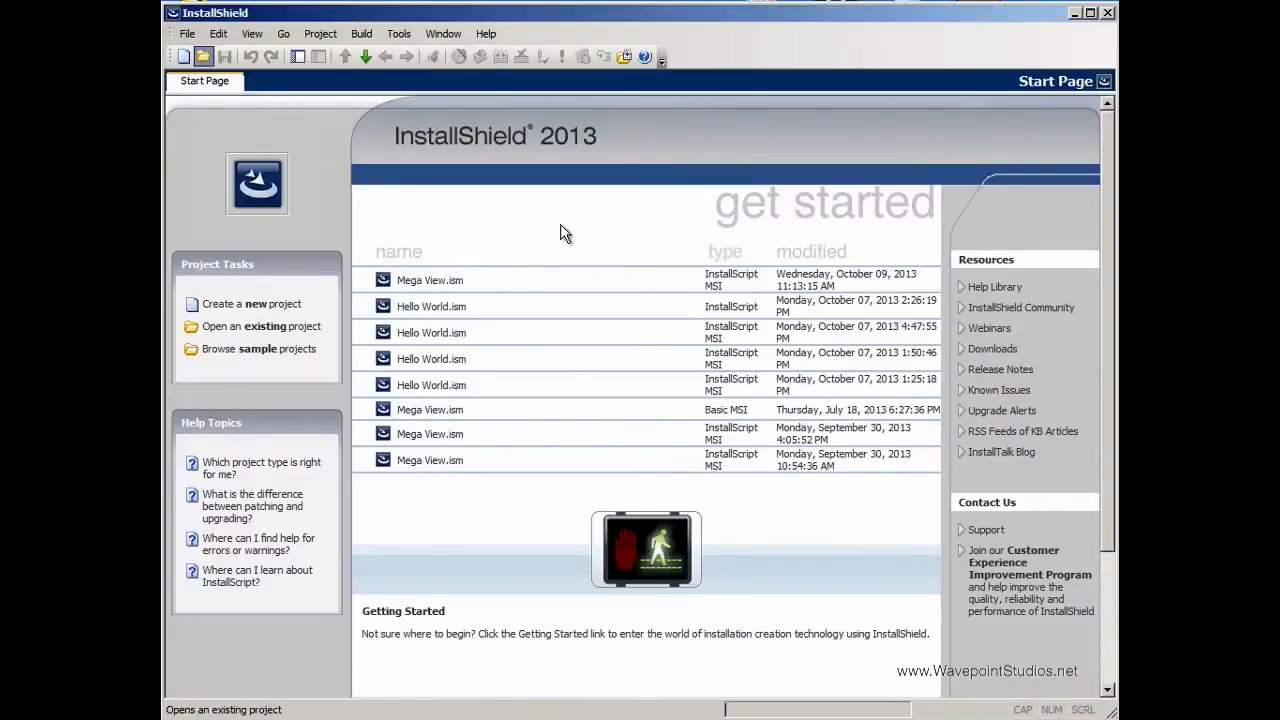
pyautogui.click(759, 192)
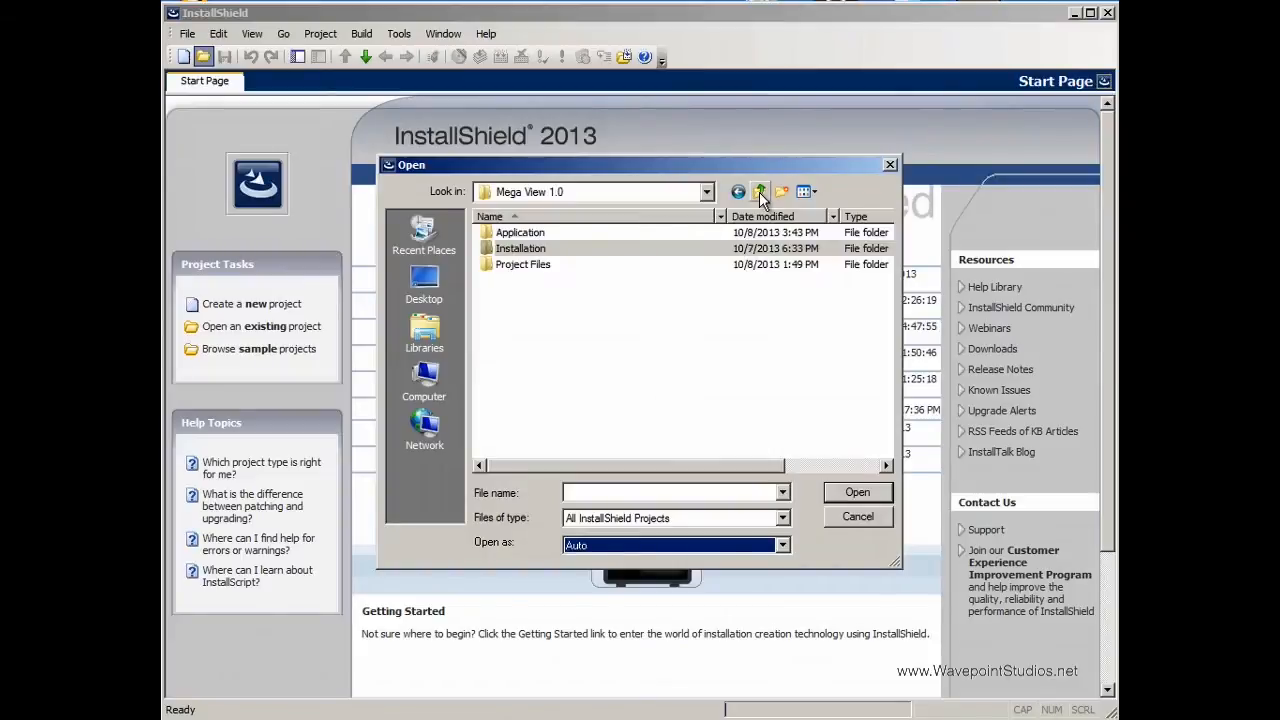
pyautogui.click(759, 192)
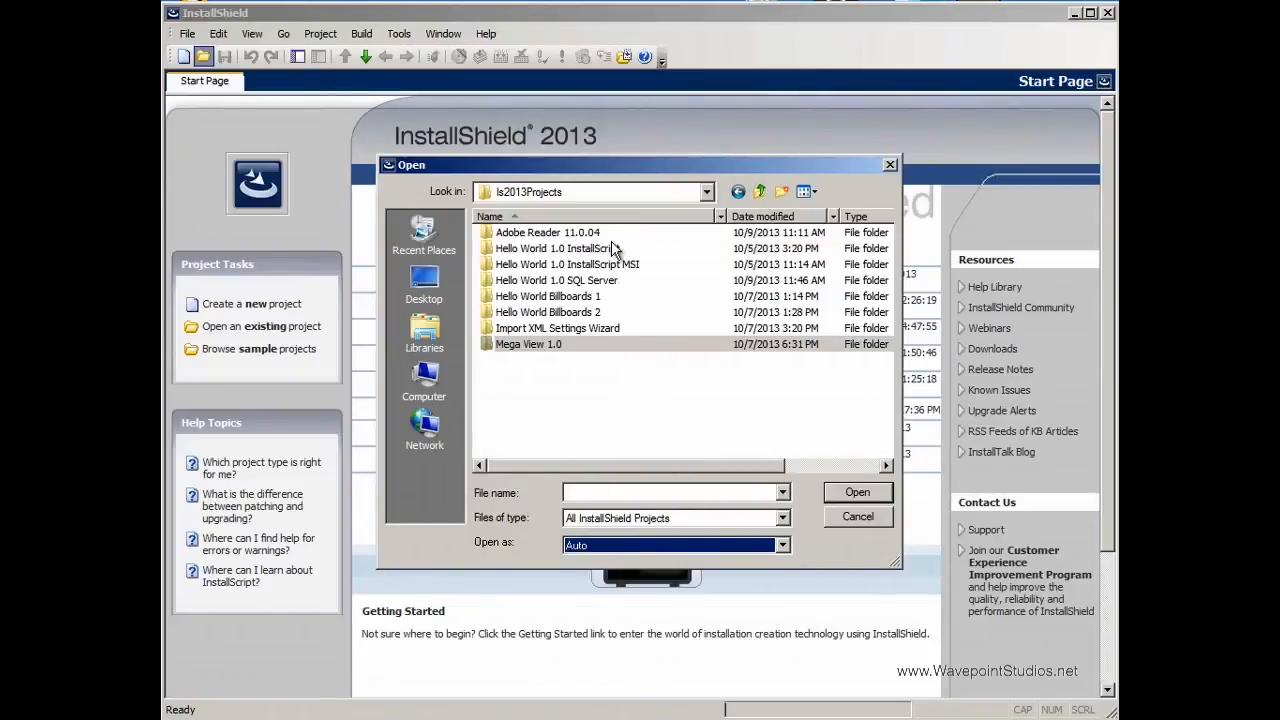
pyautogui.doubleClick(616, 281)
pyautogui.doubleClick(537, 251)
pyautogui.doubleClick(537, 251)
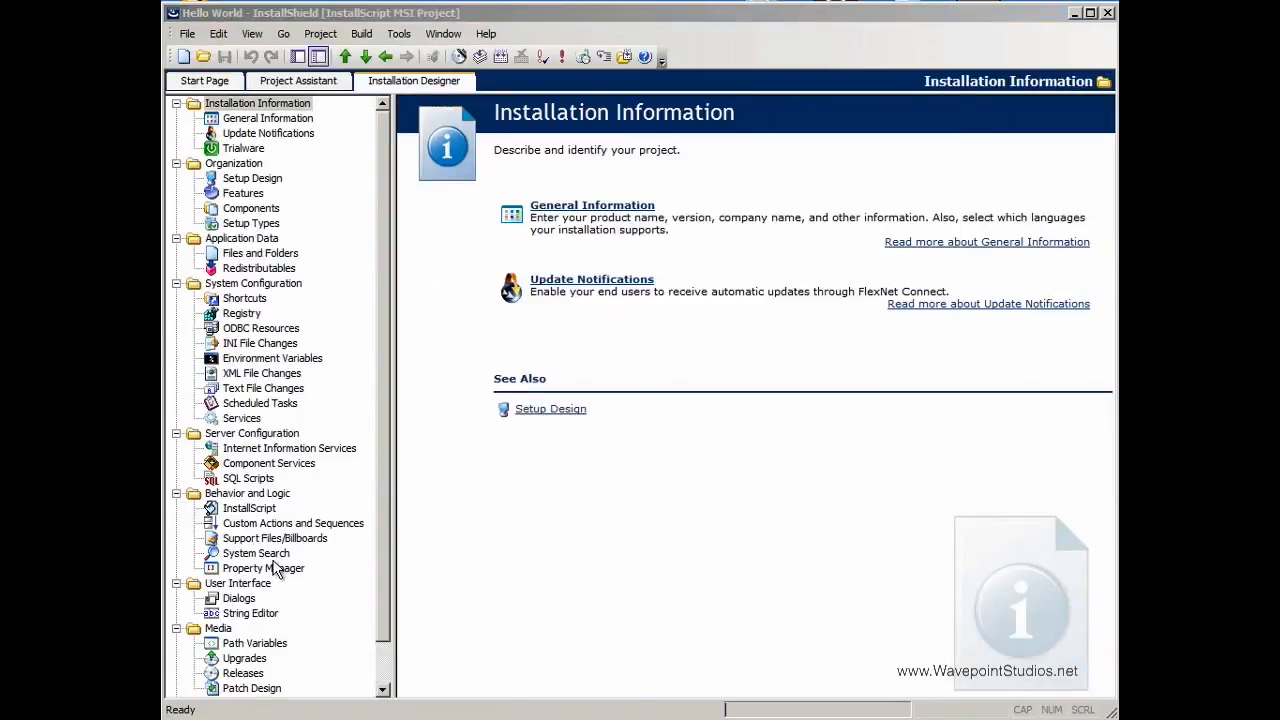
# Set the defined value of path variable PATH_TO_PROJECT FILES_FILES to D:\Is2013Projects\Hello World 1.0 SQL Server\Project Files.
pyautogui.click(262, 644)
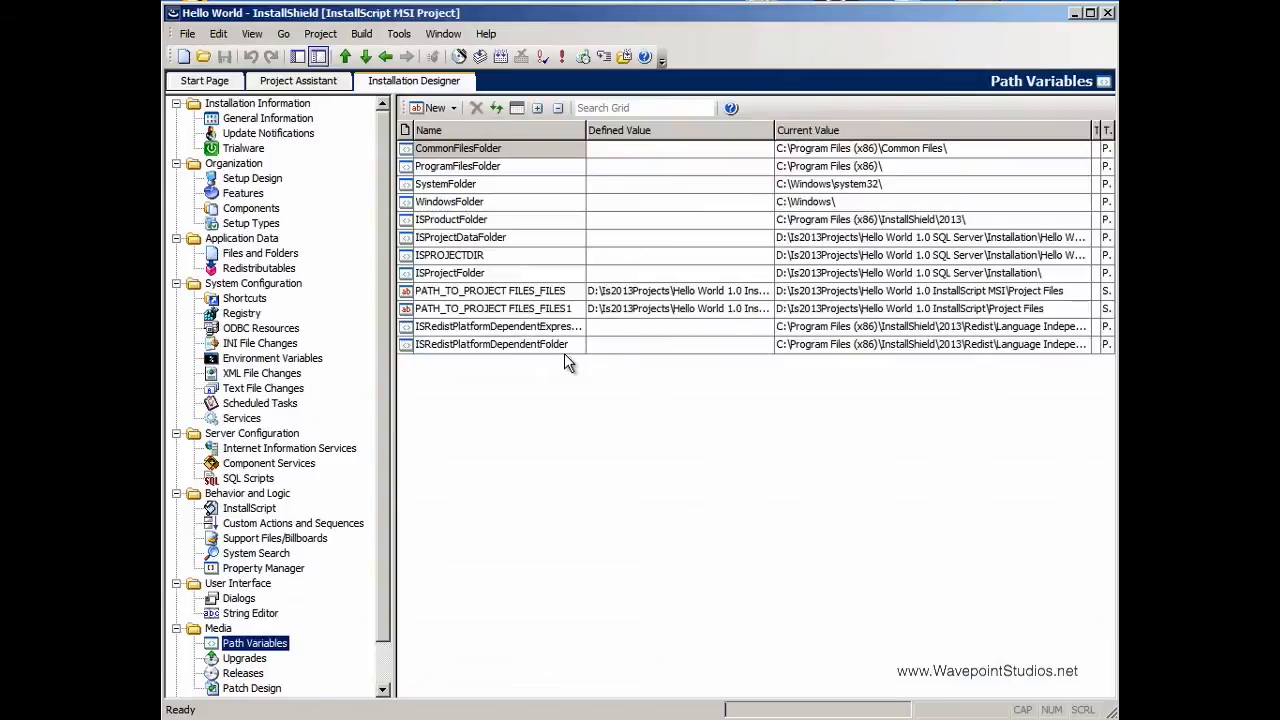
pyautogui.click(672, 296)
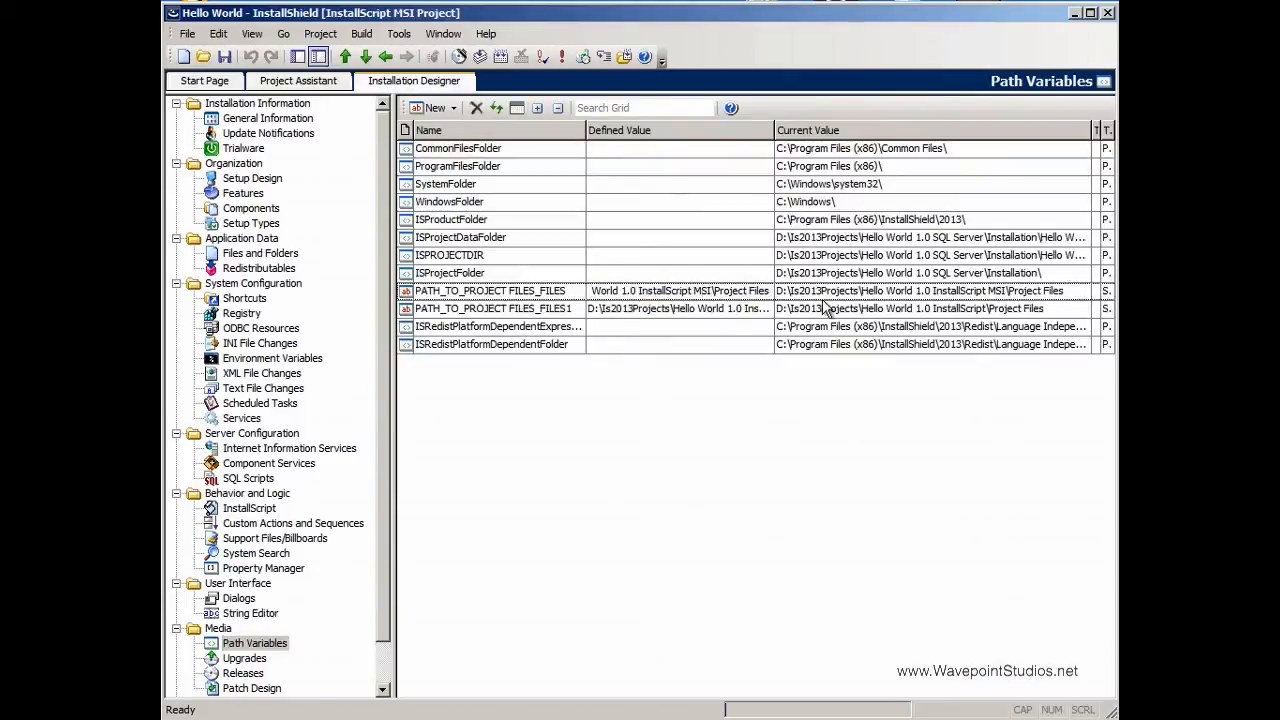
pyautogui.press('Delete')
pyautogui.press('Delete')
pyautogui.press('Delete')
pyautogui.press('Delete')
pyautogui.press('Delete')
pyautogui.press('Delete')
pyautogui.press('Delete')
pyautogui.press('Delete')
pyautogui.press('Delete')
pyautogui.press('Delete')
pyautogui.press('Delete')
pyautogui.press('Delete')
pyautogui.press('Delete')
pyautogui.press('Delete')
pyautogui.press('Delete')
pyautogui.press('Delete')
pyautogui.press('Delete')
pyautogui.press('Delete')
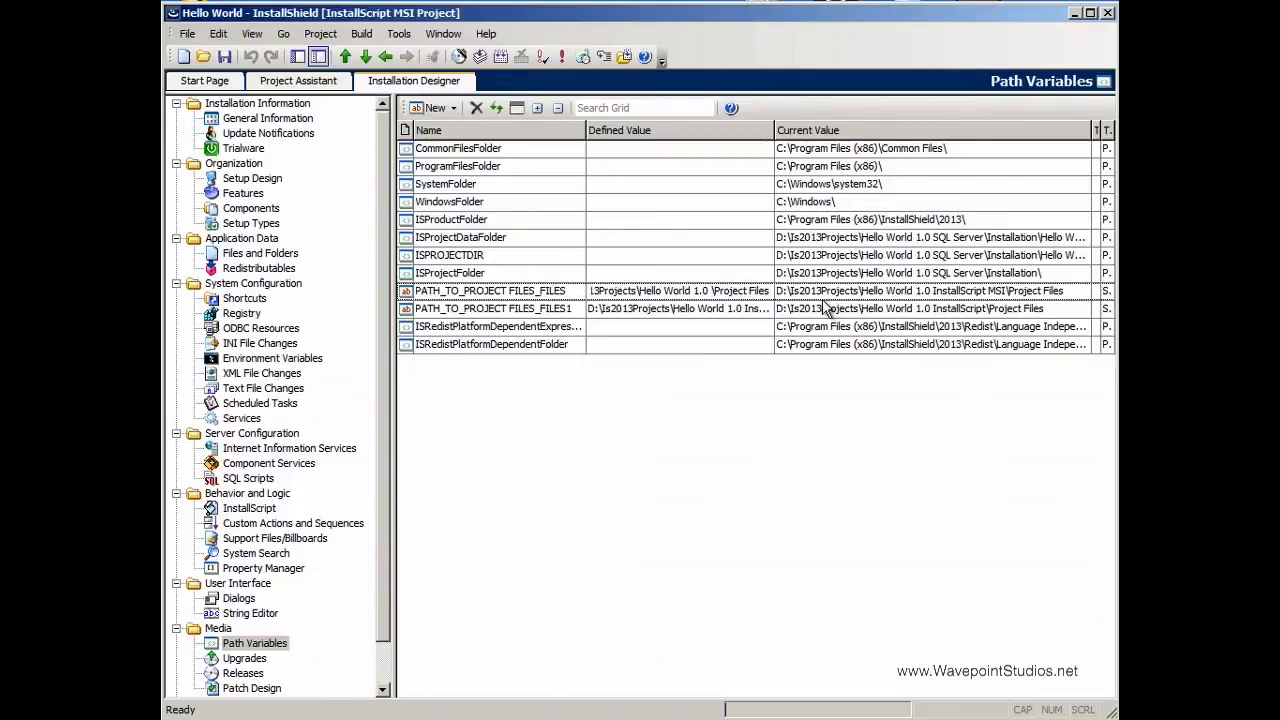
pyautogui.write('SQL Server')
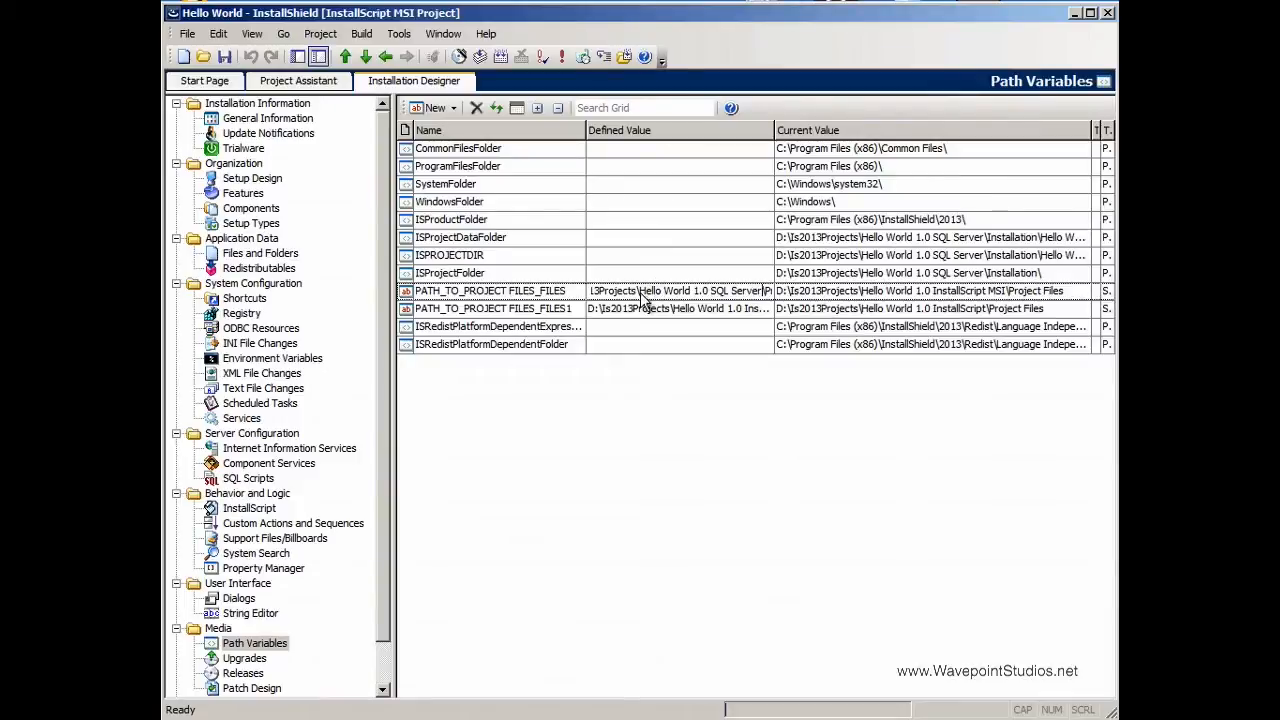
# Set the defined value of path variable PATH_TO_PROJECT FILES_FILES1 to D:\Is2013Projects\Hello World 1.0 SQL Server\Project Files.
pyautogui.moveTo(643, 296); pyautogui.dragTo(729, 313)
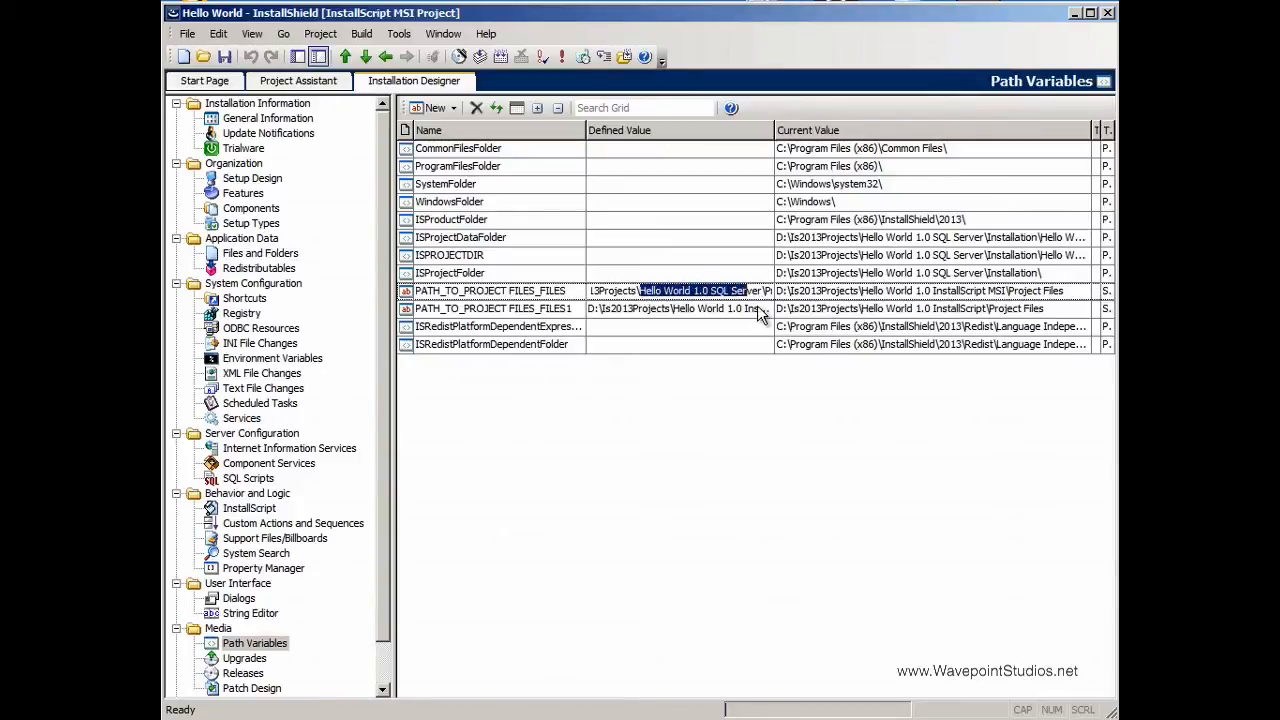
pyautogui.click(675, 313)
pyautogui.doubleClick(667, 311)
pyautogui.click(686, 309)
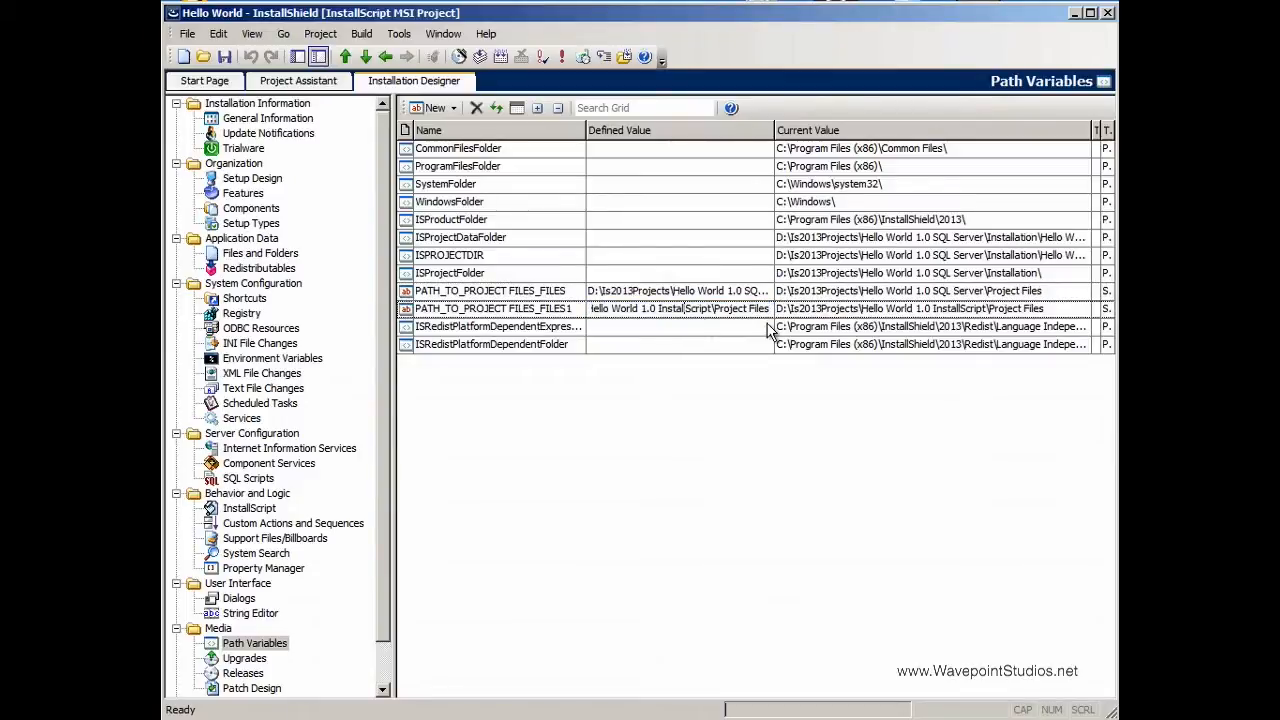
pyautogui.press('Left')
pyautogui.press('Left')
pyautogui.press('Left')
pyautogui.press('Left')
pyautogui.press('Left')
pyautogui.press('Left')
pyautogui.press('Left')
pyautogui.press('Left')
pyautogui.press('Left')
pyautogui.press('Left')
pyautogui.press('Delete')
pyautogui.press('Delete')
pyautogui.press('Delete')
pyautogui.press('Delete')
pyautogui.press('Delete')
pyautogui.press('Delete')
pyautogui.press('Delete')
pyautogui.press('Delete')
pyautogui.press('Delete')
pyautogui.press('Delete')
pyautogui.press('Delete')
pyautogui.press('Delete')
pyautogui.press('Delete')
pyautogui.press('Delete')
pyautogui.press('Delete')
pyautogui.press('Delete')
pyautogui.press('Delete')
pyautogui.press('Delete')
pyautogui.press('Delete')
pyautogui.press('Delete')
pyautogui.press('Delete')
pyautogui.press('Delete')
pyautogui.write('Hello World 1.0 SQL Server')
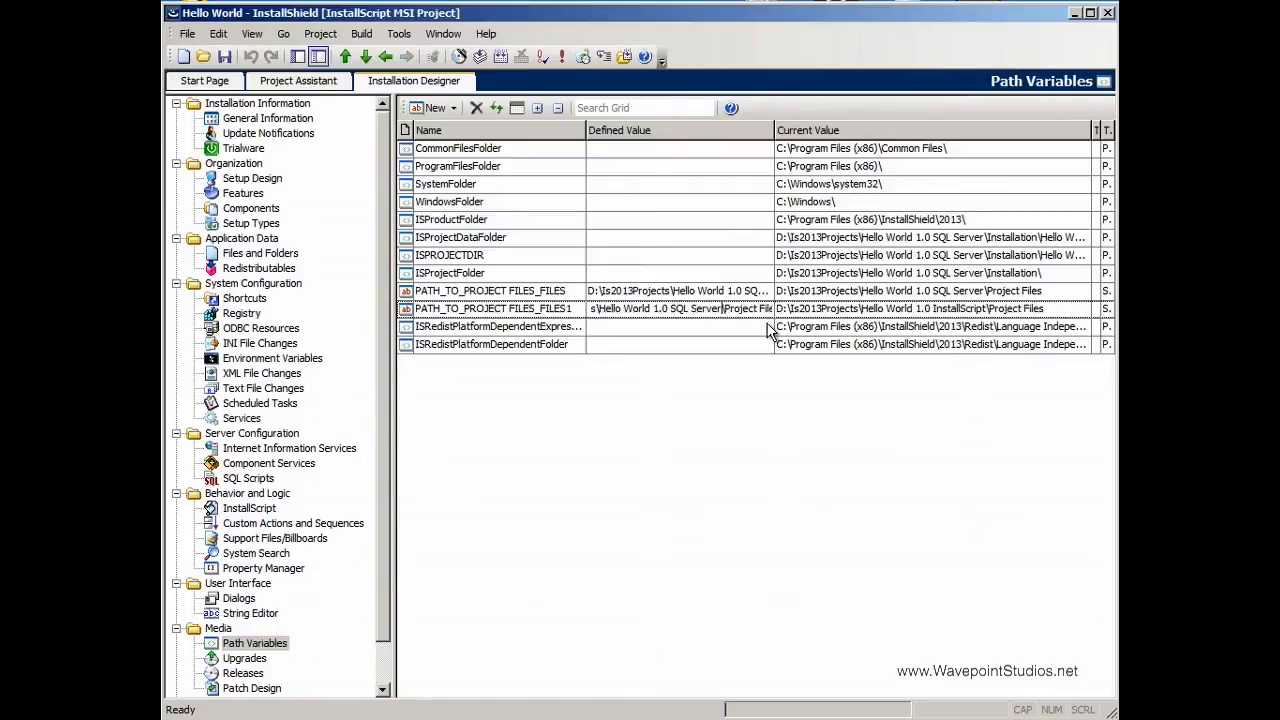
pyautogui.press('Return')
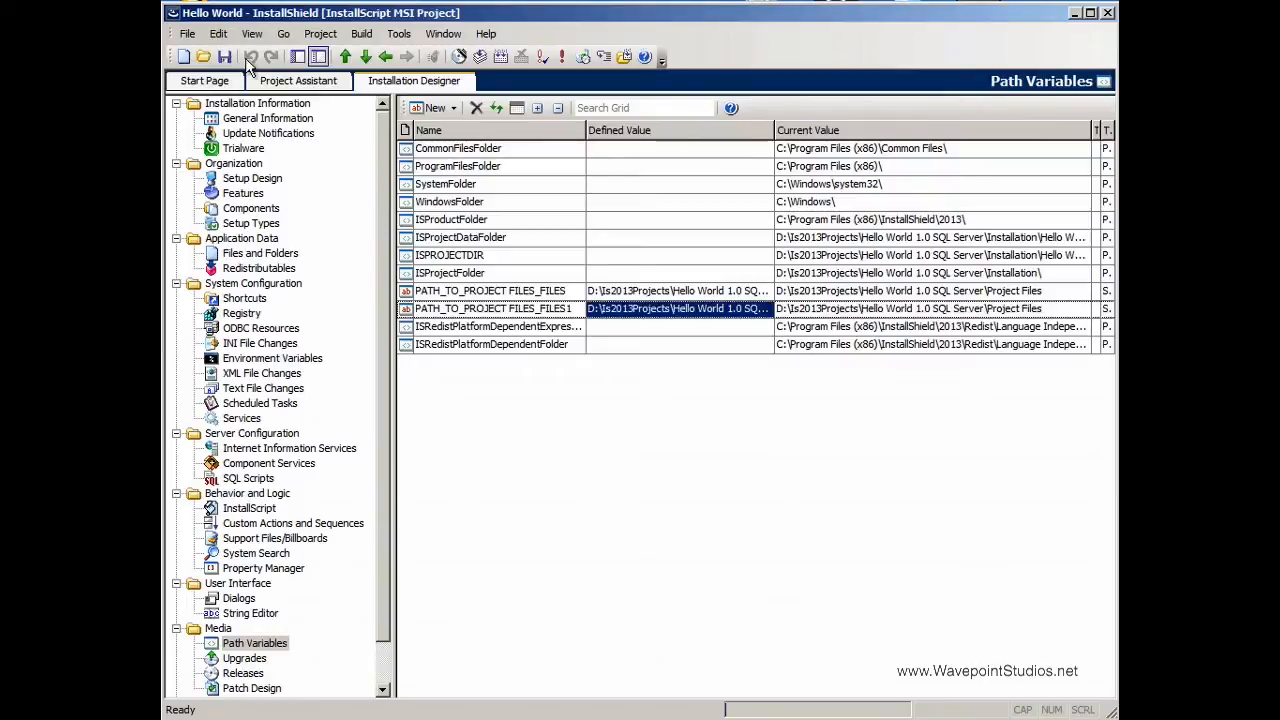
# Delete Setup.bmp from the language-independent splash screen files of the project's support files.
pyautogui.click(305, 538)
pyautogui.click(528, 121)
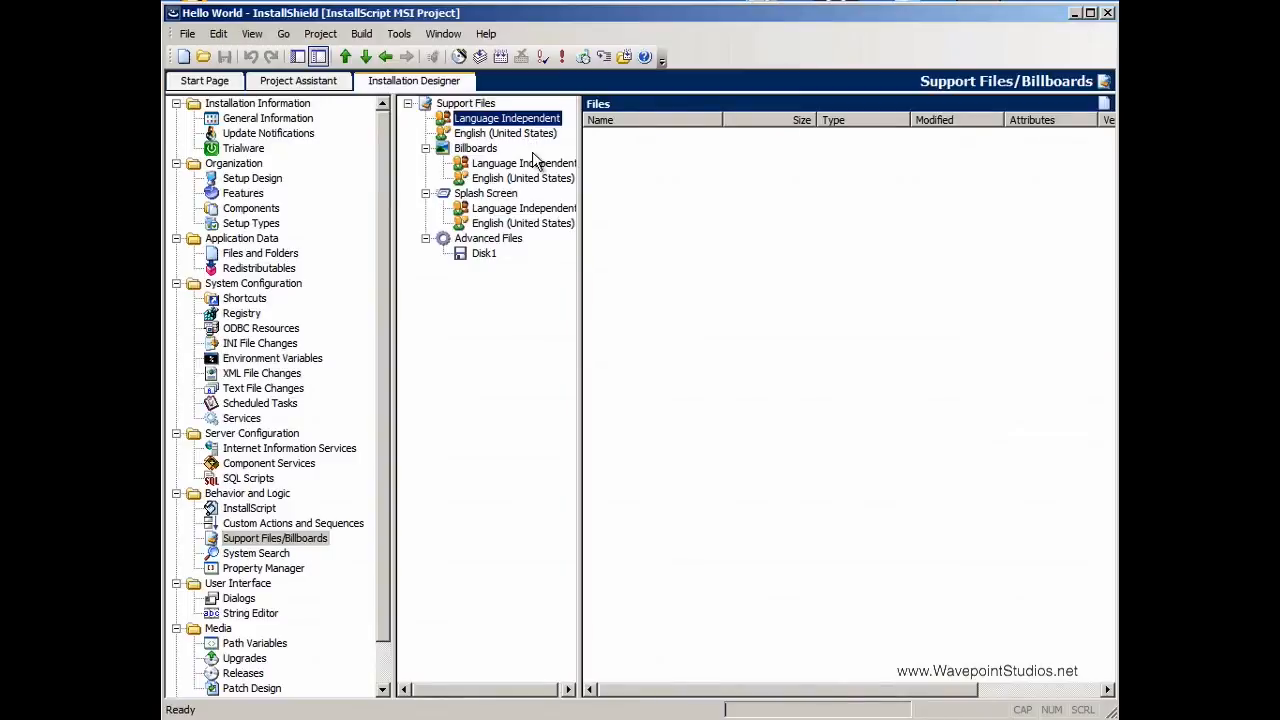
pyautogui.click(525, 178)
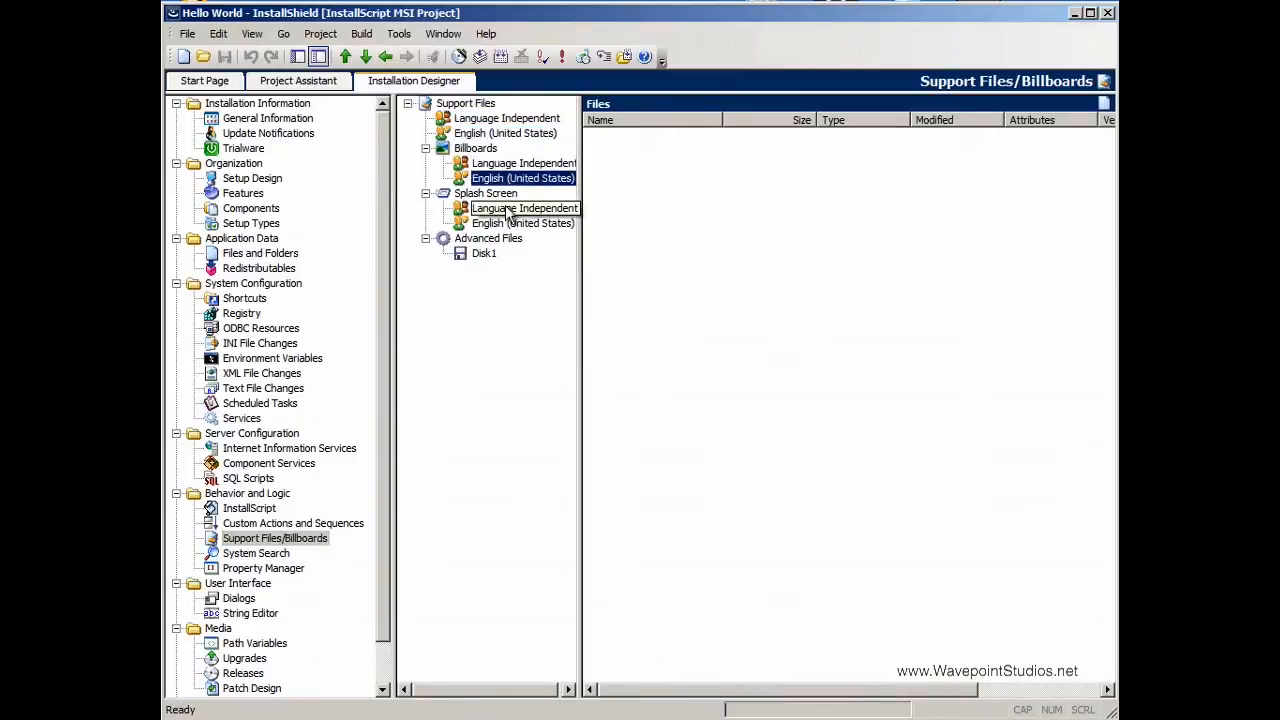
pyautogui.click(512, 208)
pyautogui.click(632, 136)
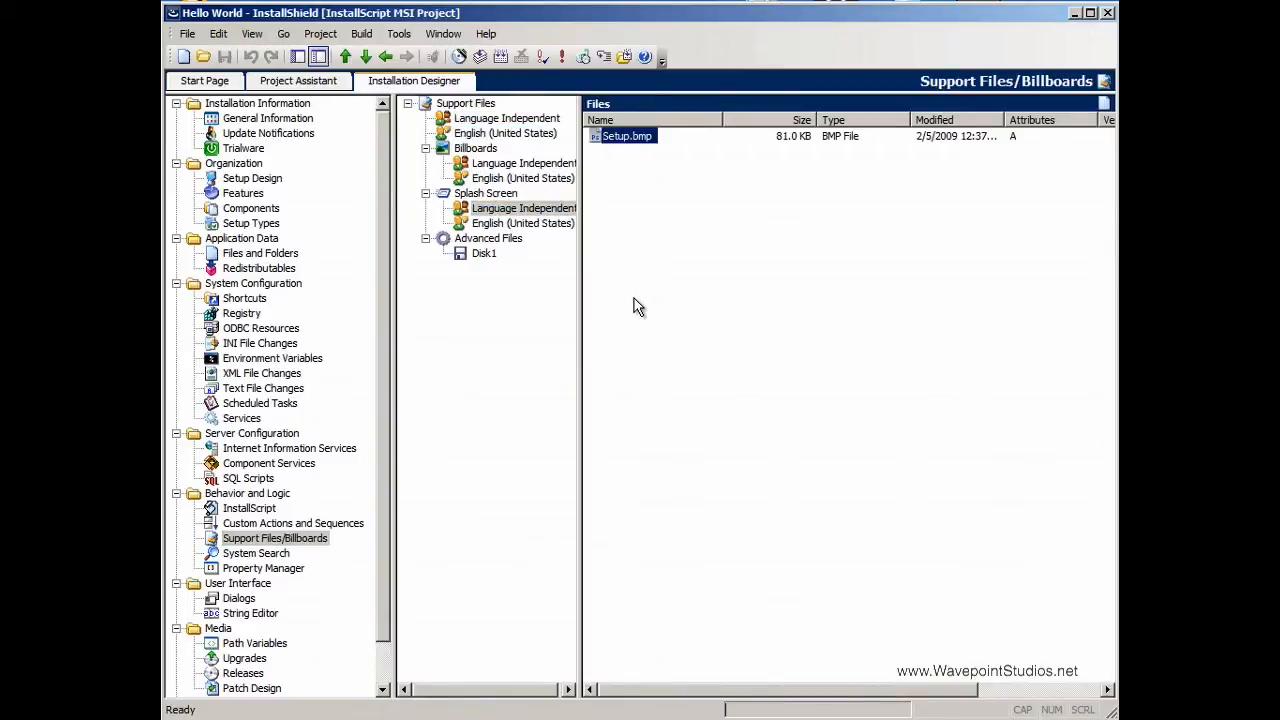
pyautogui.press('Delete')
# Insert Setup.bmp from the Project Files folder of Hello World 1.0 SQL Server as the language-independent splash screen.
pyautogui.rightClick(668, 316)
pyautogui.click(713, 315)
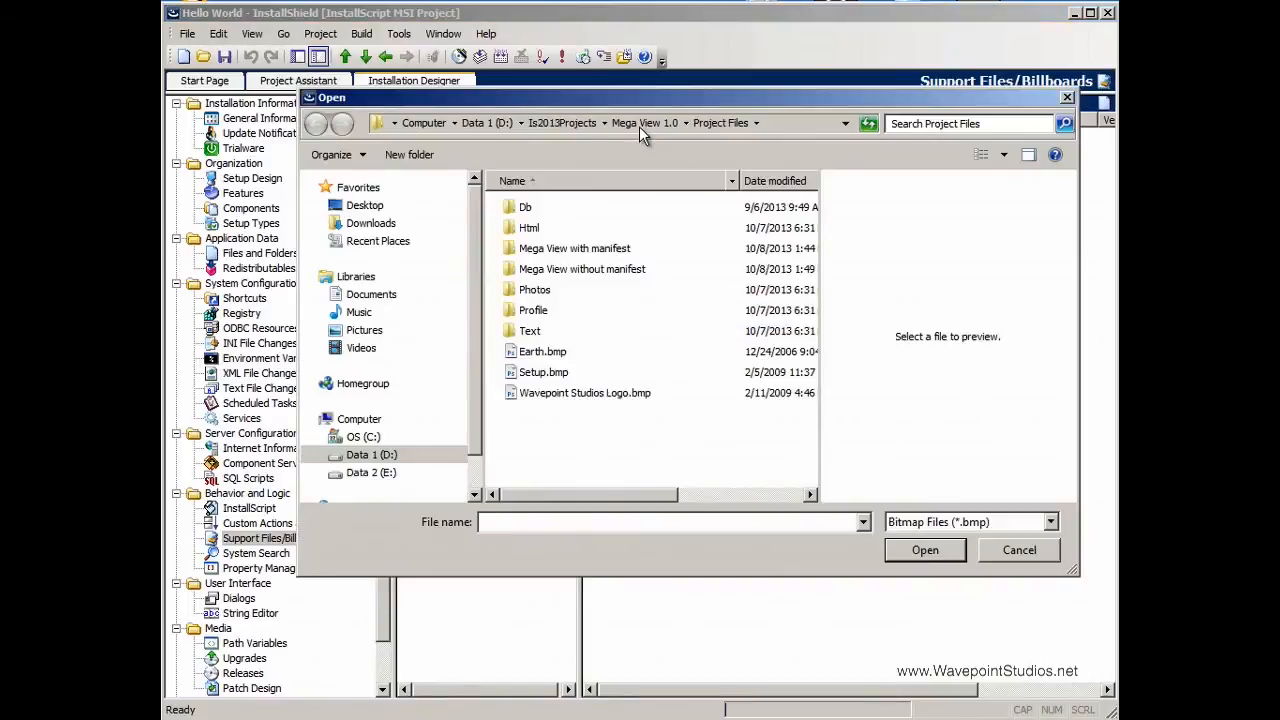
pyautogui.click(575, 130)
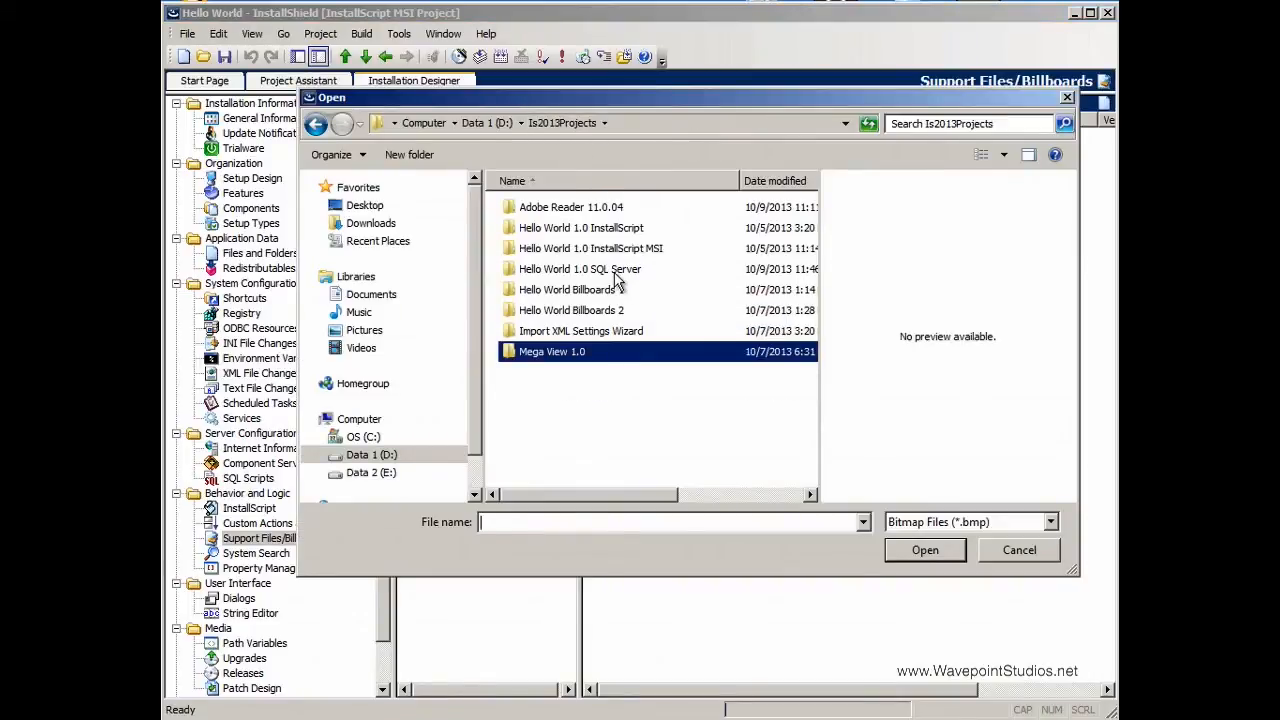
pyautogui.click(616, 276)
pyautogui.doubleClick(616, 278)
pyautogui.doubleClick(566, 277)
pyautogui.click(553, 214)
pyautogui.doubleClick(553, 214)
# Delete HelloWorld.ico and autorun.inf from the Disk1 advanced files.
pyautogui.click(484, 253)
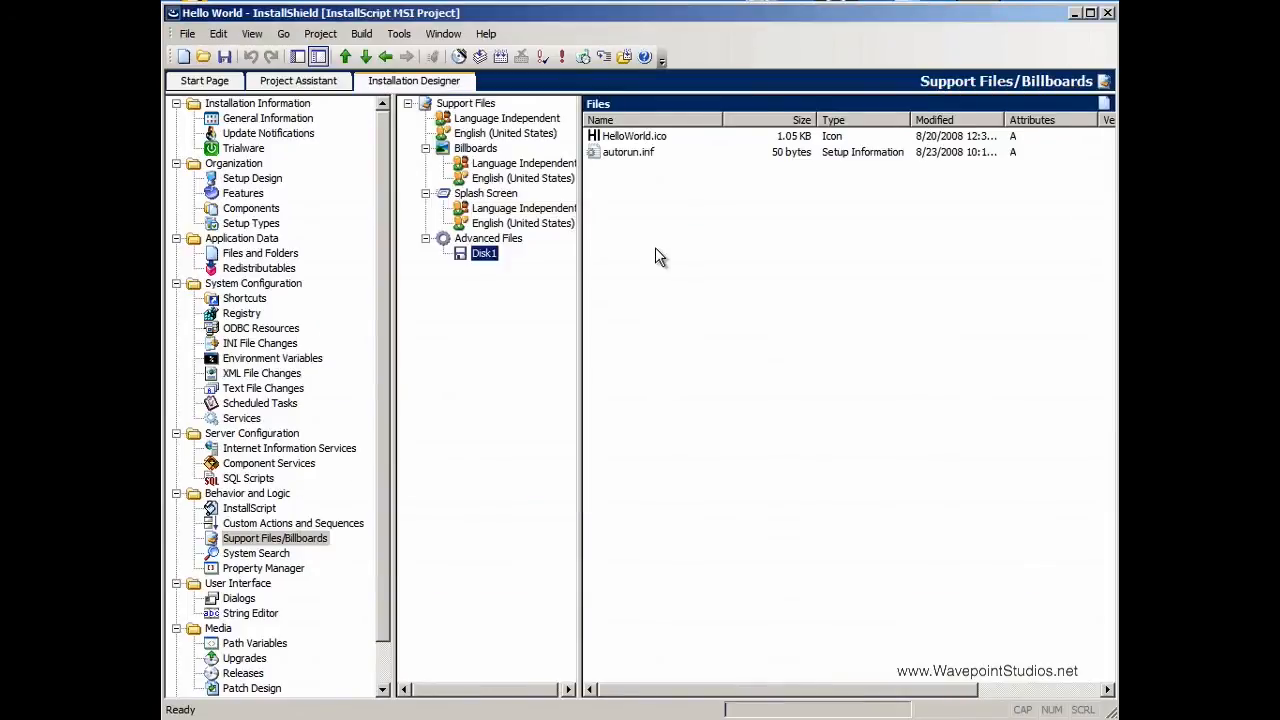
pyautogui.click(656, 257)
pyautogui.hotkey('ctrl', 'a')
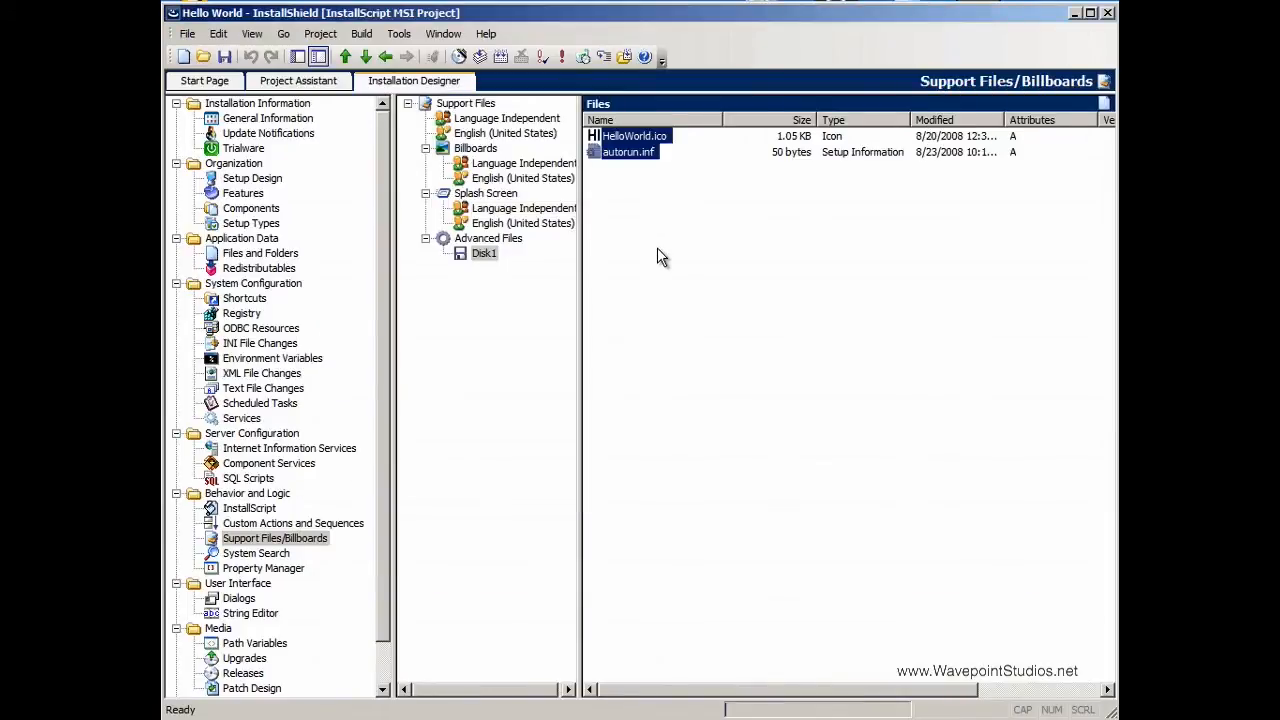
pyautogui.press('Delete')
# Insert autorun.inf and HelloWorld.ico from the Hello World 1.0 SQL Server Project Files folder into the Disk1 advanced files.
pyautogui.rightClick(675, 234)
pyautogui.click(724, 243)
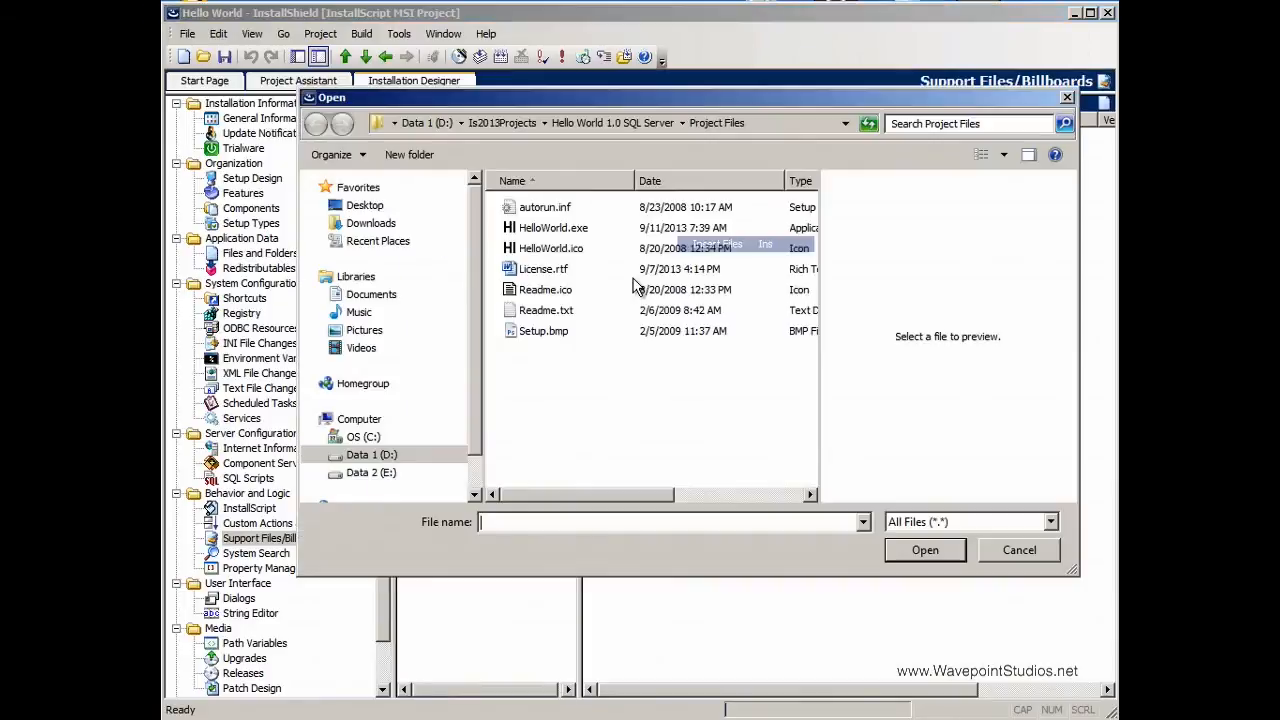
pyautogui.click(553, 208)
pyautogui.keyDown('ctrl'); pyautogui.click(552, 248); pyautogui.keyUp('ctrl')
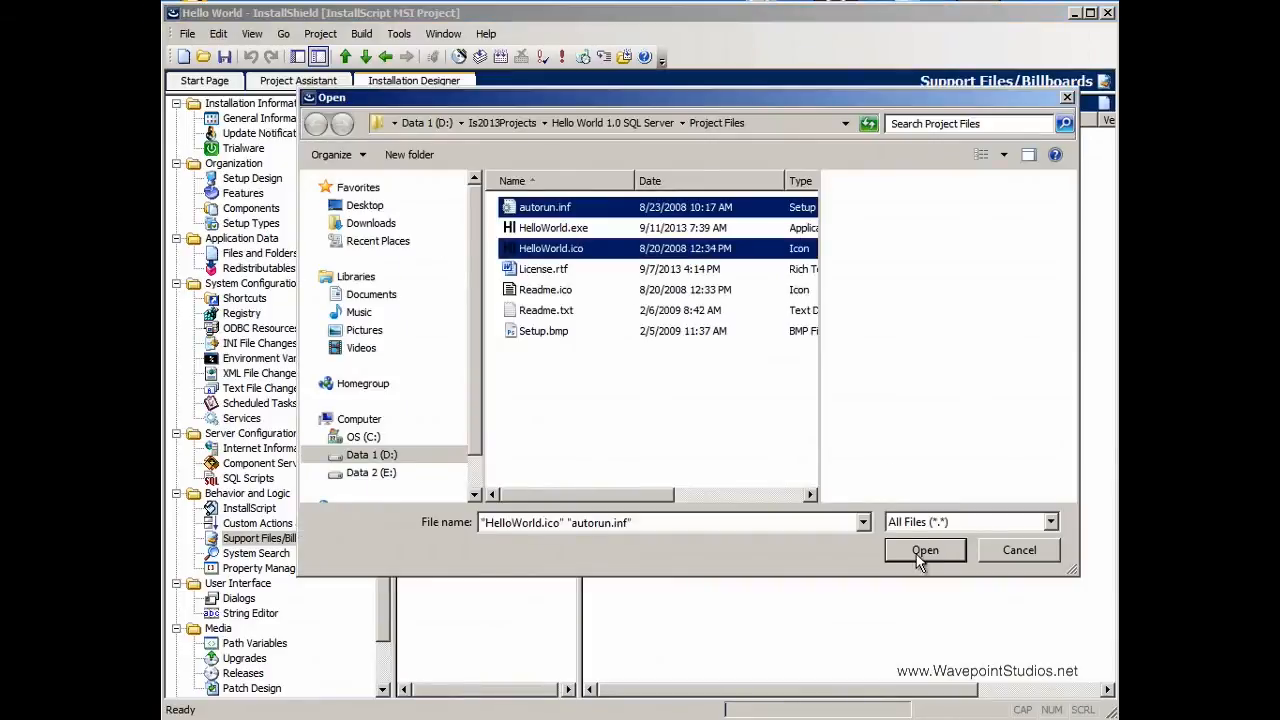
pyautogui.press('Return')
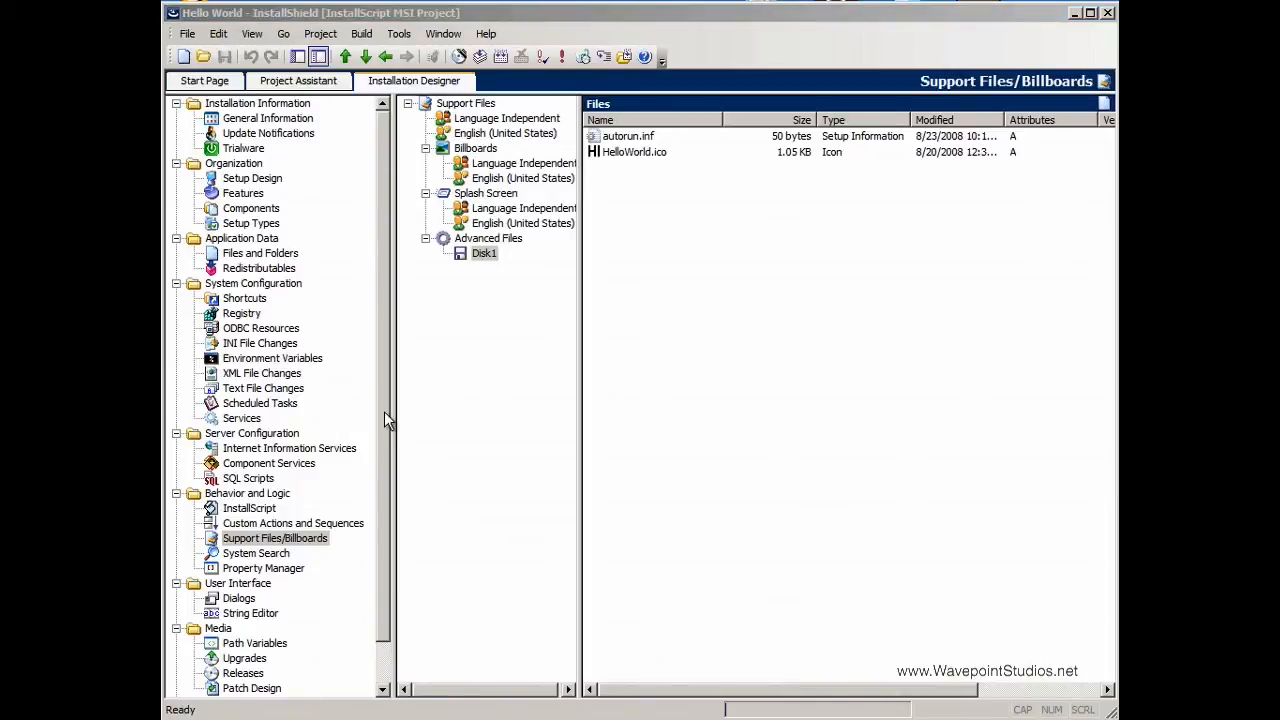
# Remove the Microsoft .NET Framework 3.0 prerequisite from the project's redistributables and save the project.
pyautogui.click(245, 267)
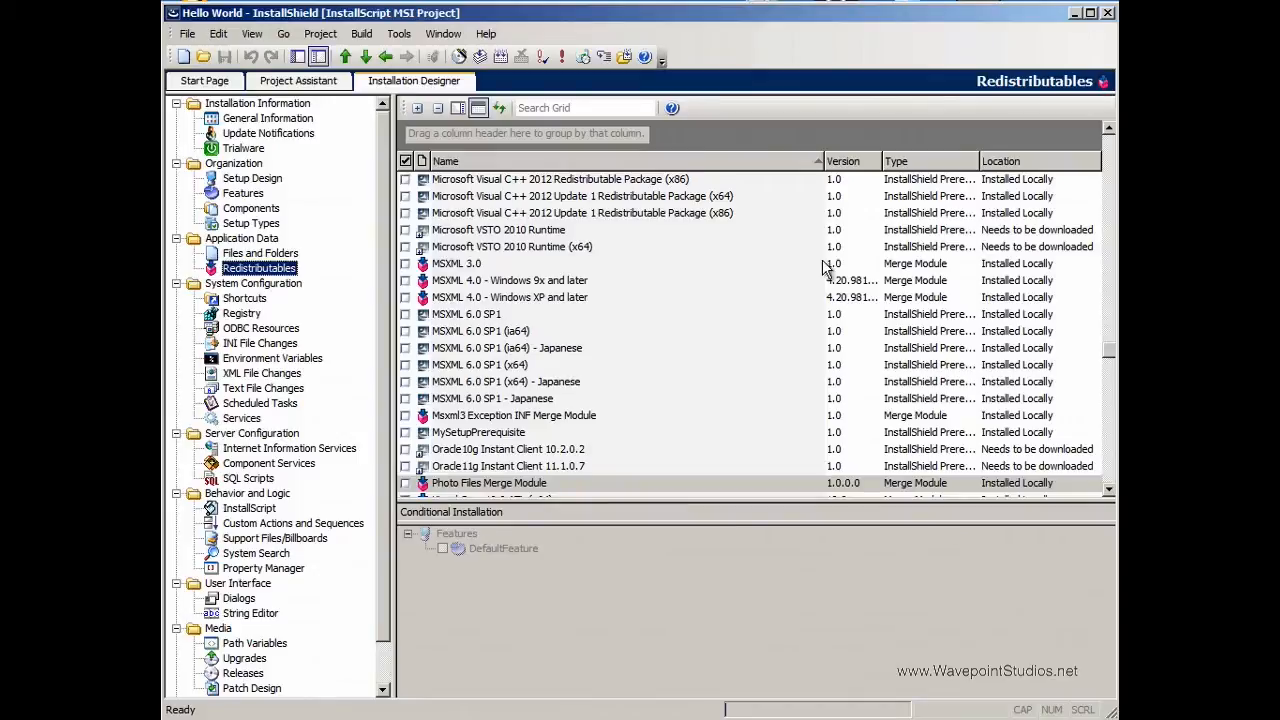
pyautogui.moveTo(1112, 358); pyautogui.dragTo(1114, 490)
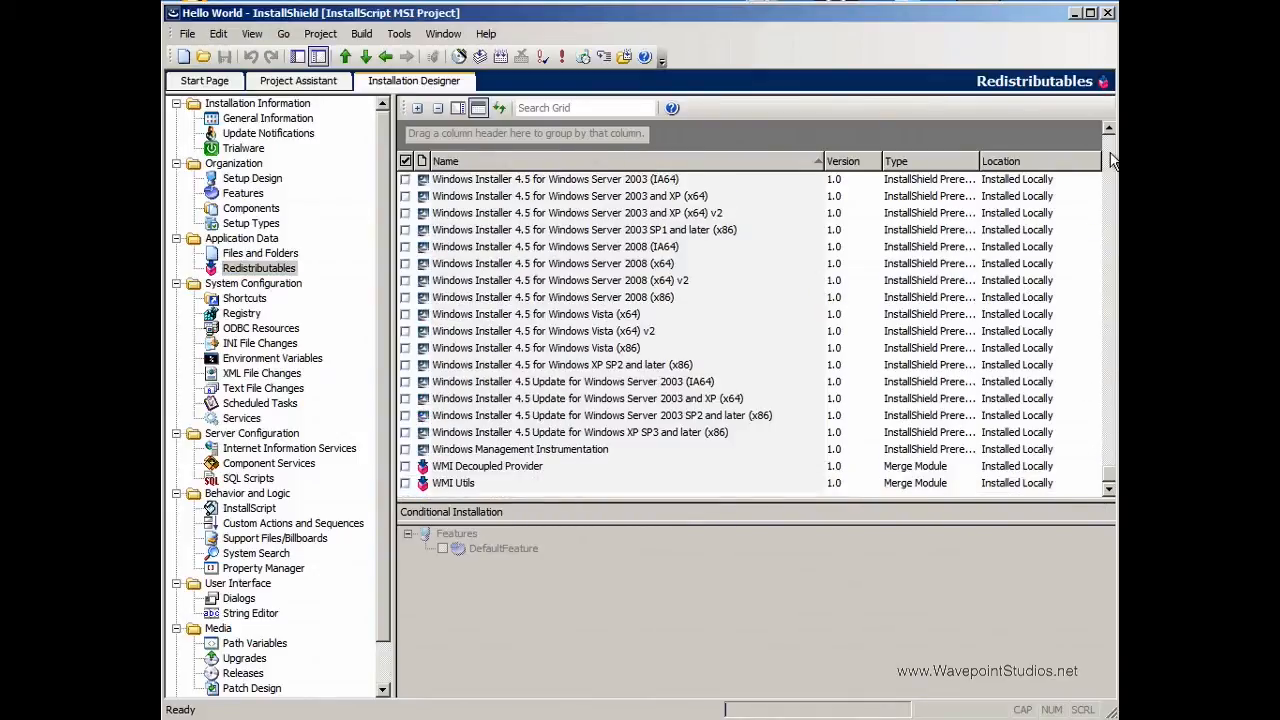
pyautogui.scroll(6, 1114, 160)
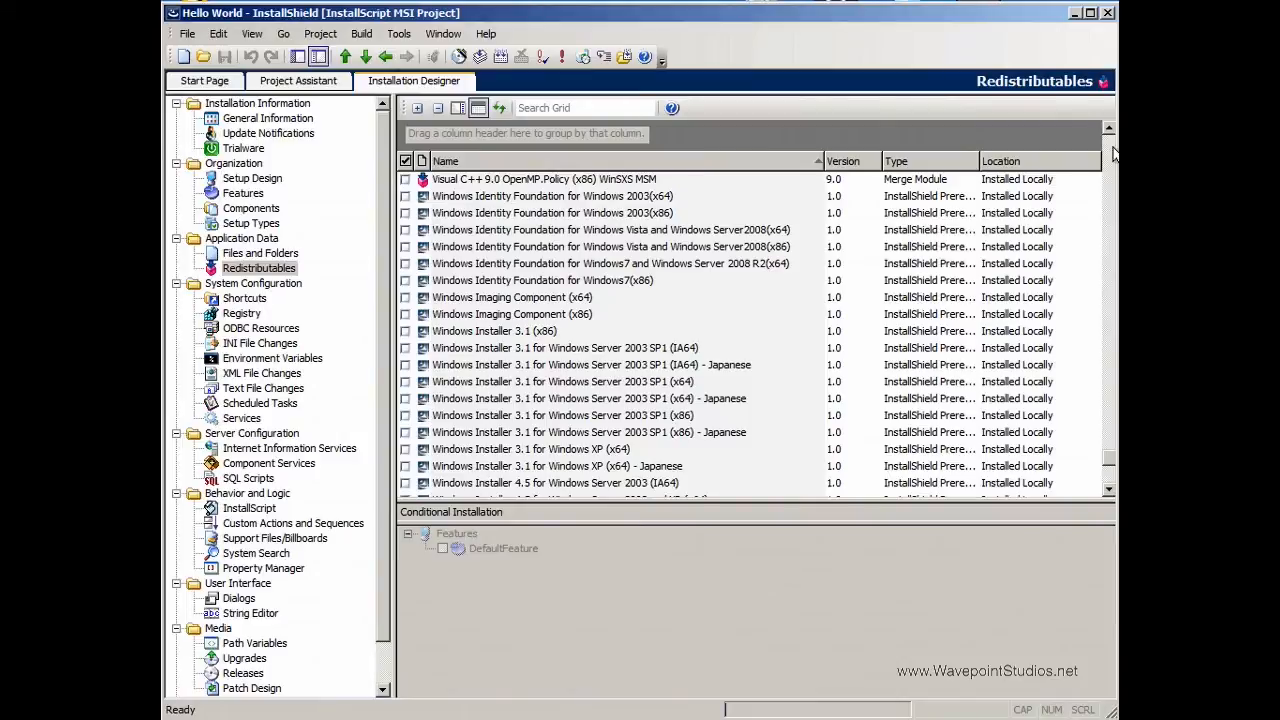
pyautogui.scroll(15, 1112, 155)
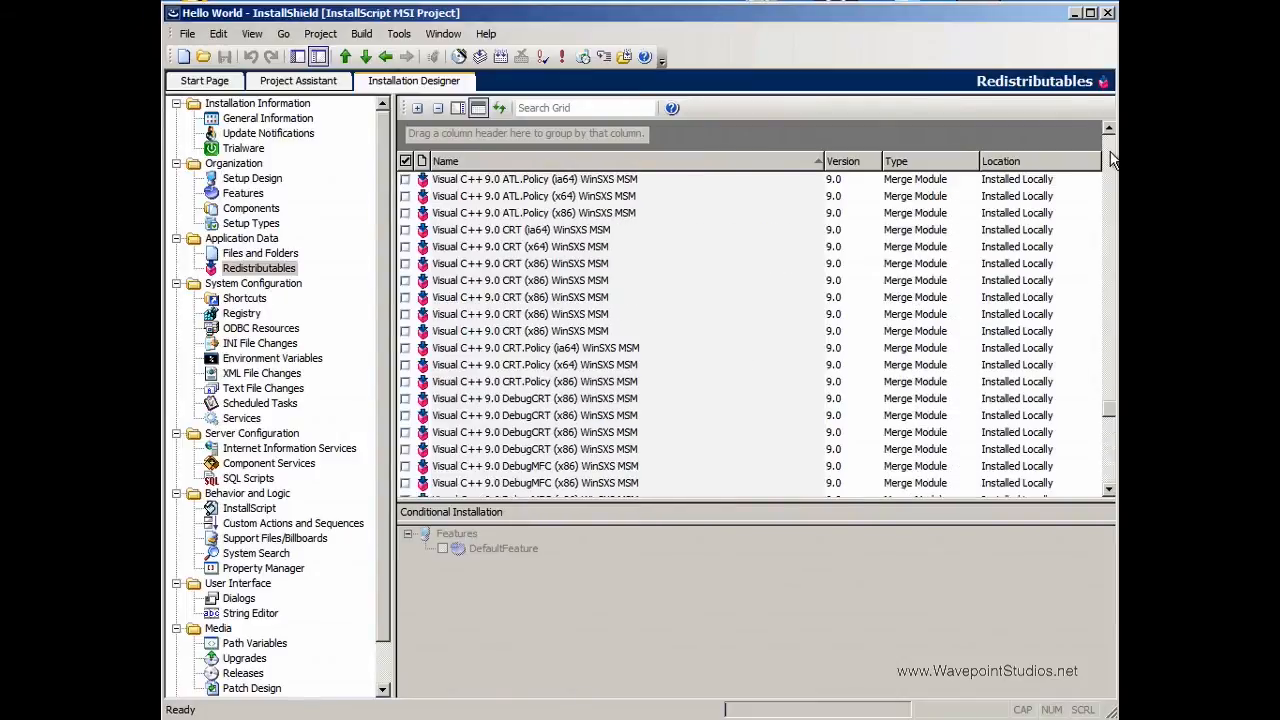
pyautogui.scroll(15, 1112, 158)
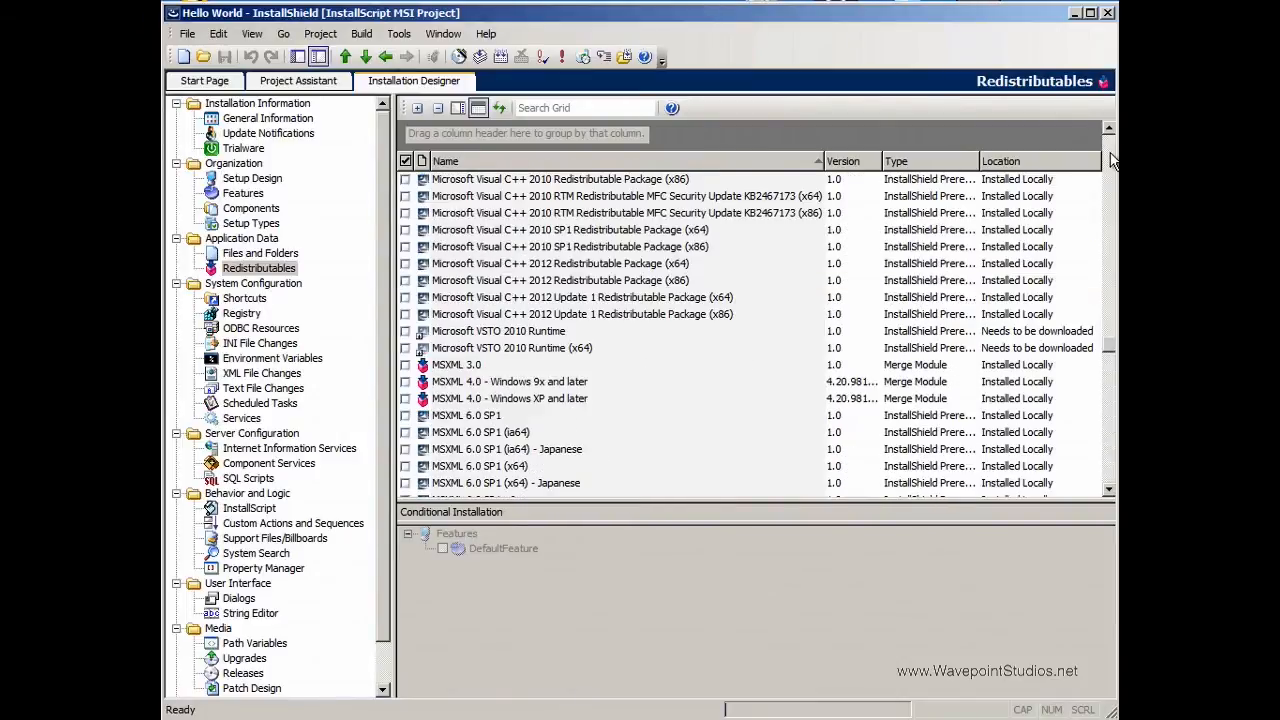
pyautogui.scroll(9, 1112, 158)
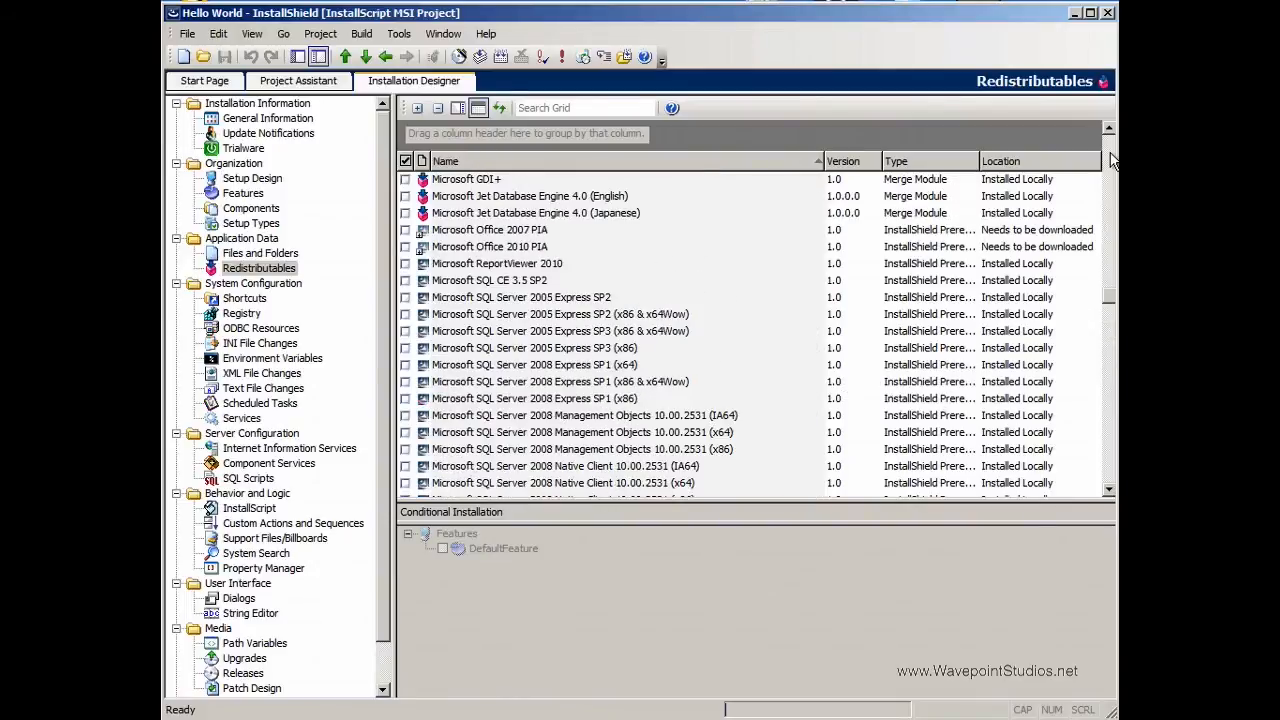
pyautogui.scroll(12, 1110, 160)
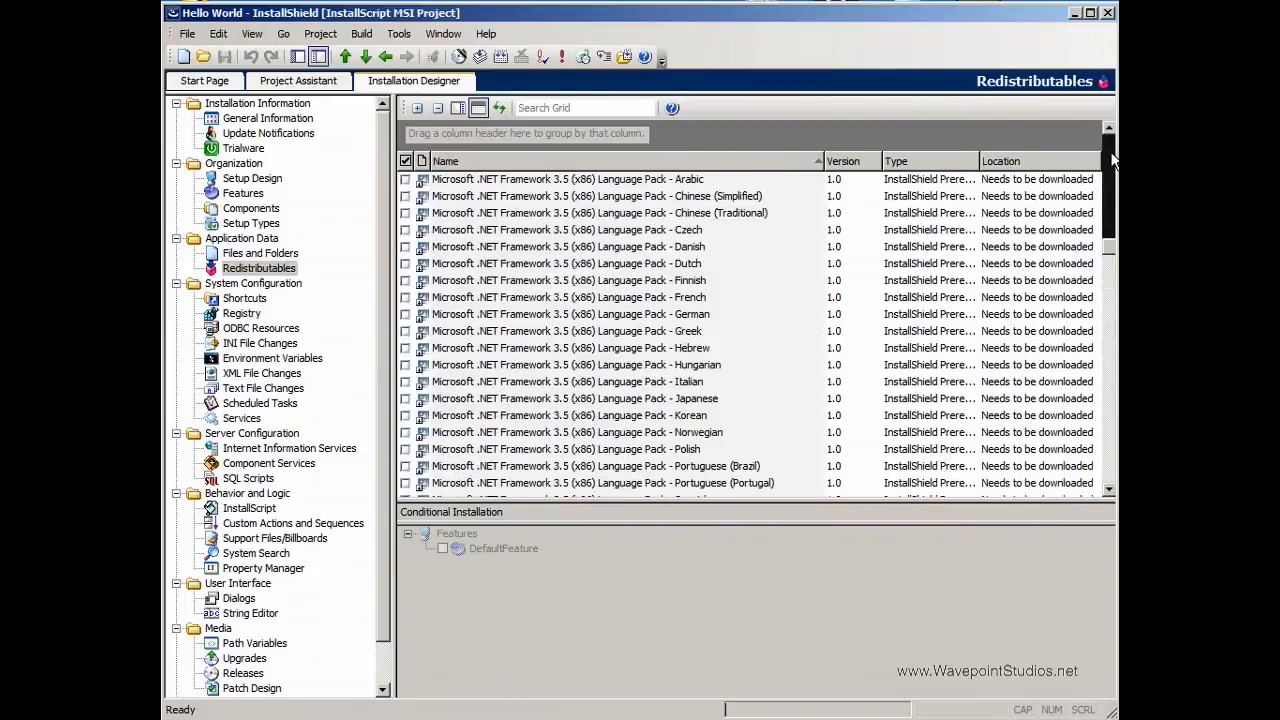
pyautogui.scroll(10, 1110, 160)
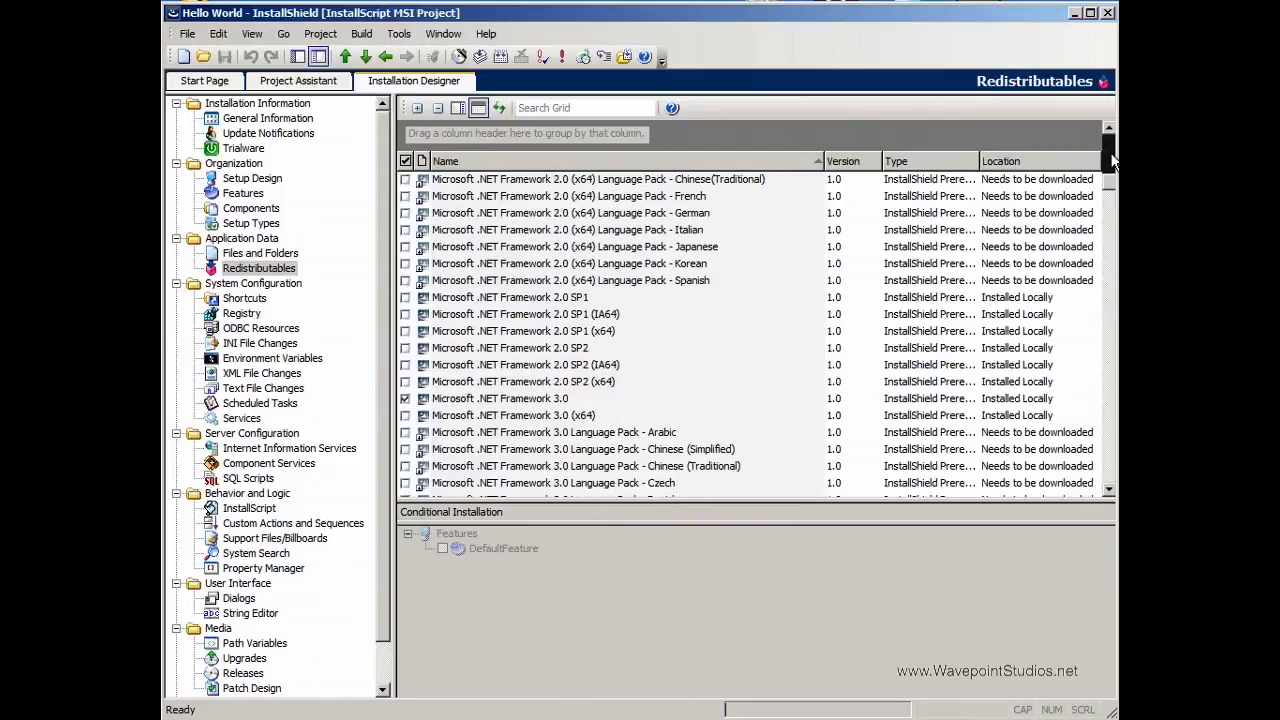
pyautogui.click(1112, 408)
pyautogui.click(408, 399)
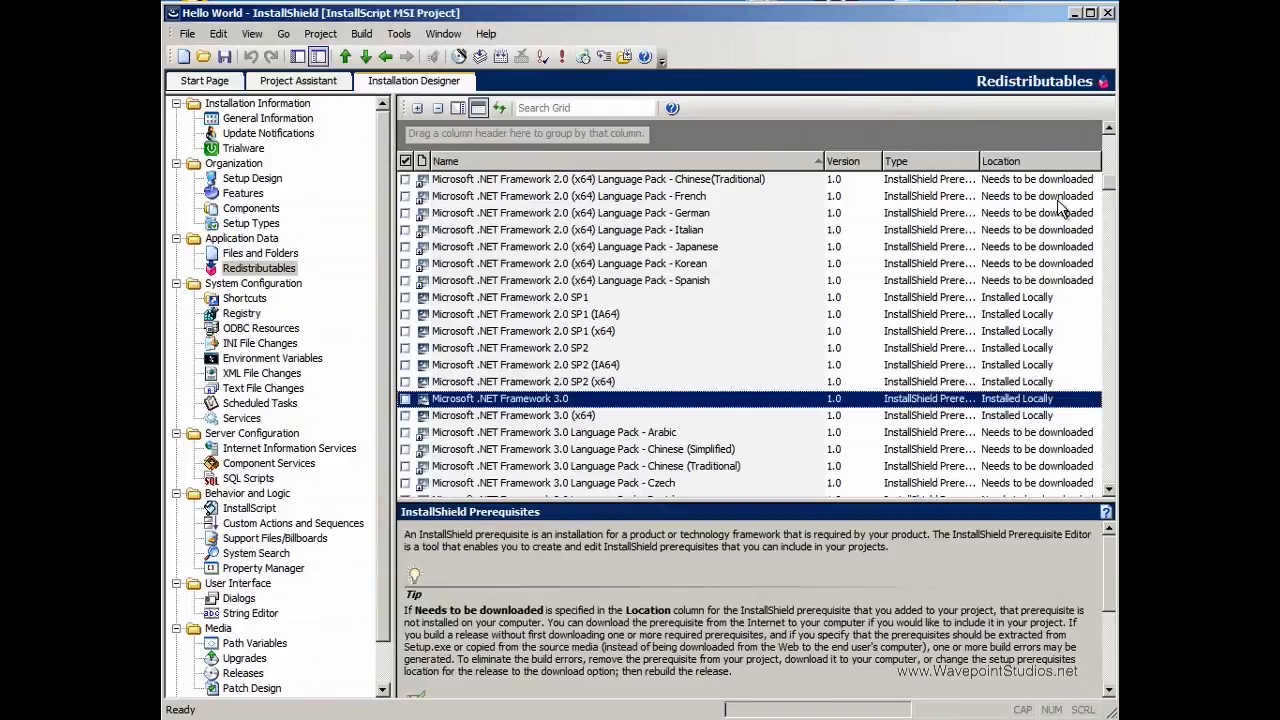
pyautogui.scroll(15, 1112, 185)
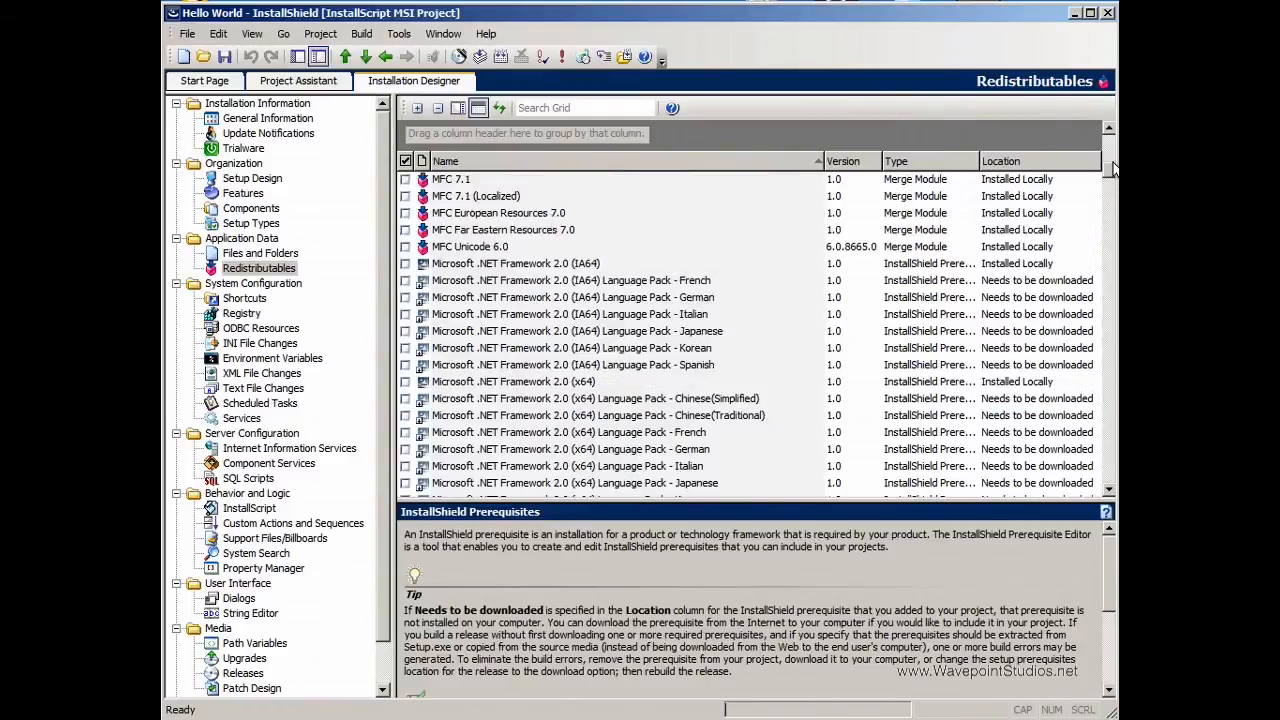
pyautogui.moveTo(1112, 185); pyautogui.dragTo(1105, 508)
pyautogui.click(227, 60)
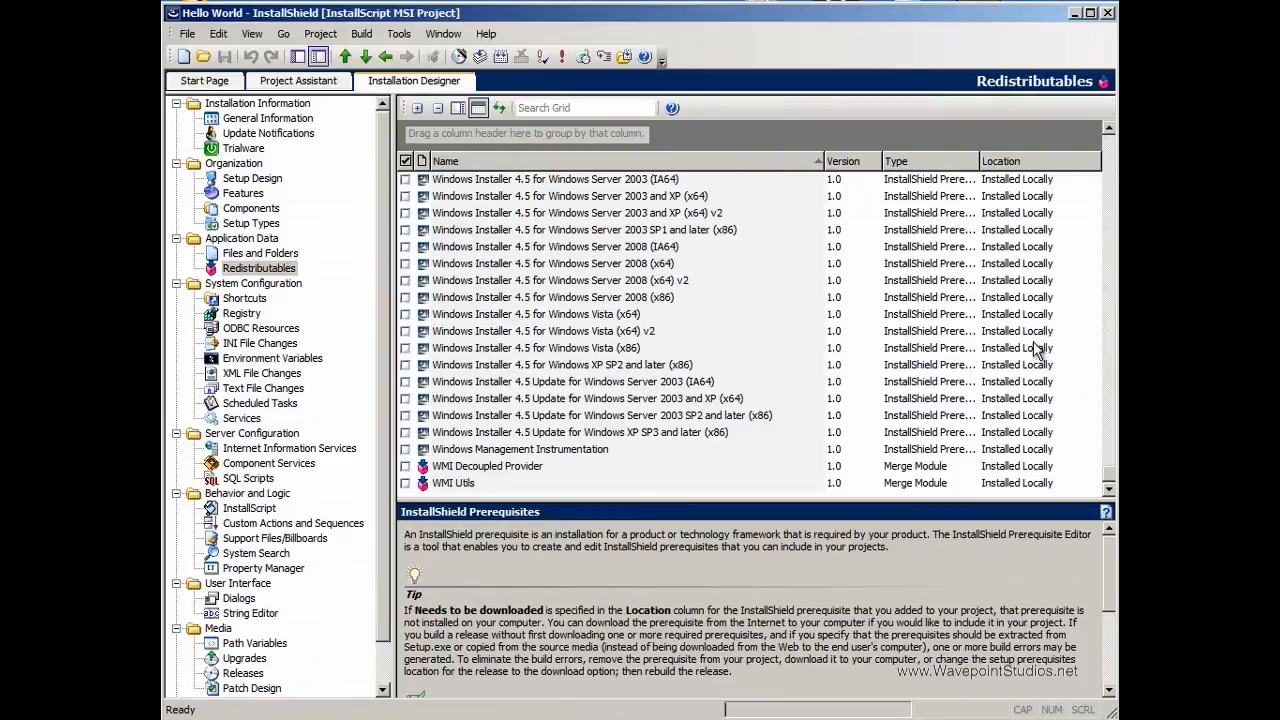
# Add the Windows Installer 4.5 v2 (x64) prerequisites for Windows Server 2003 and XP, Windows Server 2008, and Windows Vista.
pyautogui.click(1109, 128)
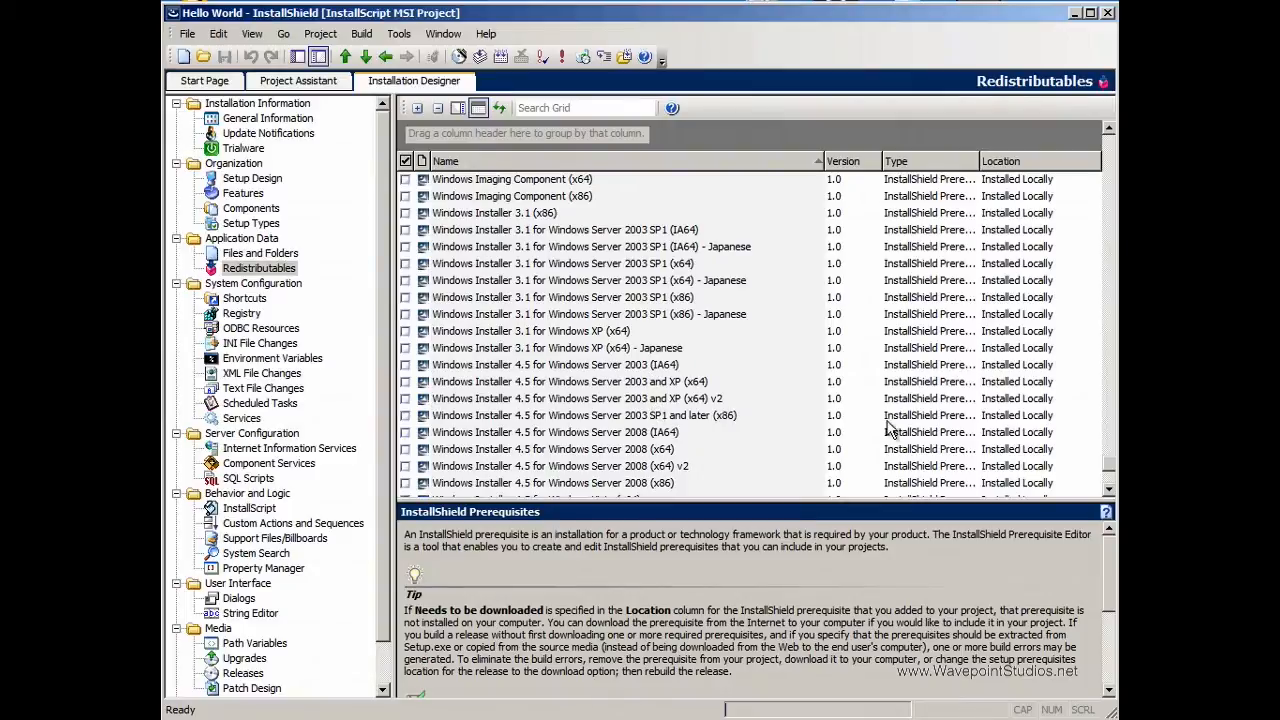
pyautogui.click(1109, 489)
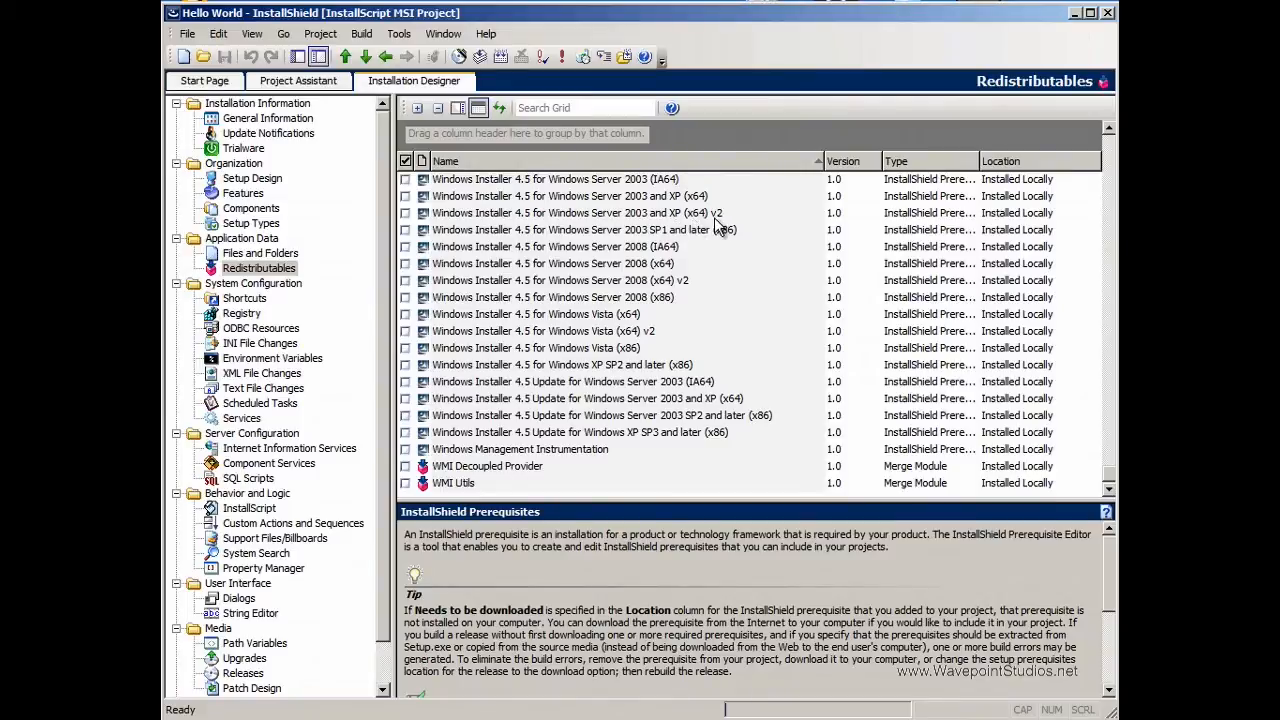
pyautogui.click(405, 213)
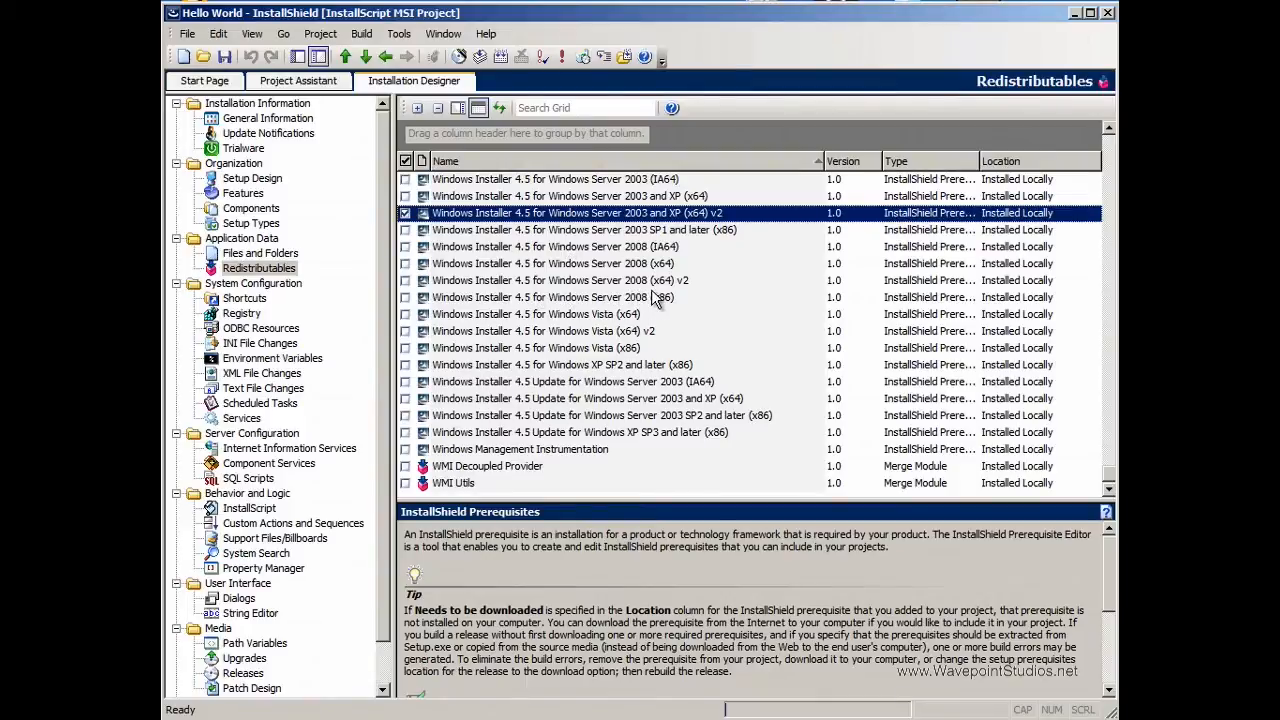
pyautogui.click(405, 281)
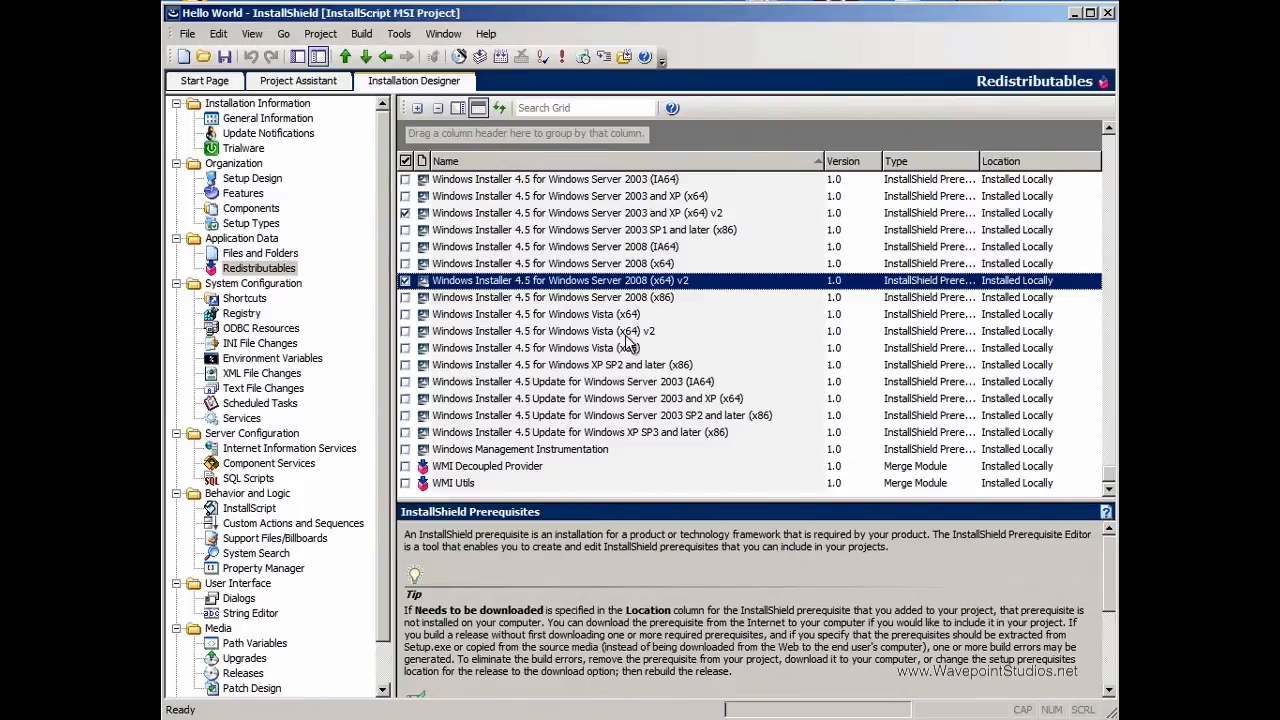
pyautogui.click(406, 332)
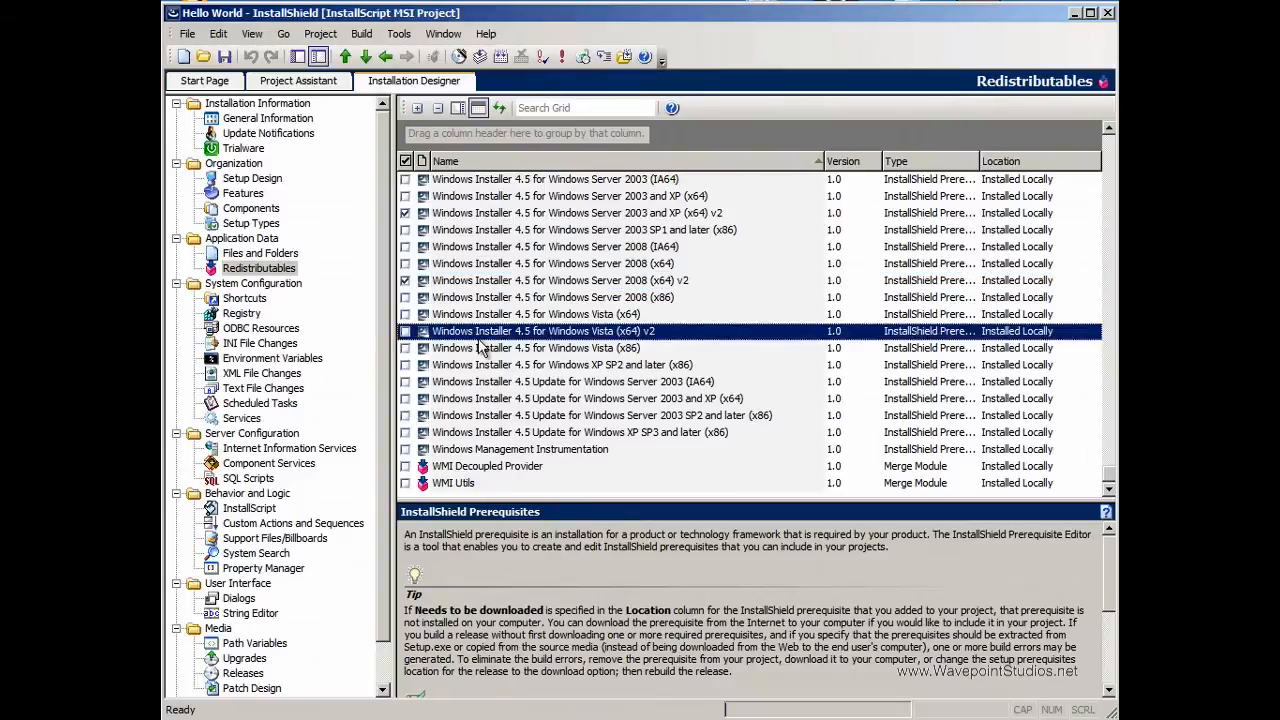
pyautogui.click(405, 331)
# Add the Microsoft .NET Framework 3.5 SP1 v2 prerequisite to the project's redistributables.
pyautogui.moveTo(1110, 172); pyautogui.dragTo(1110, 172)
pyautogui.click(1110, 172)
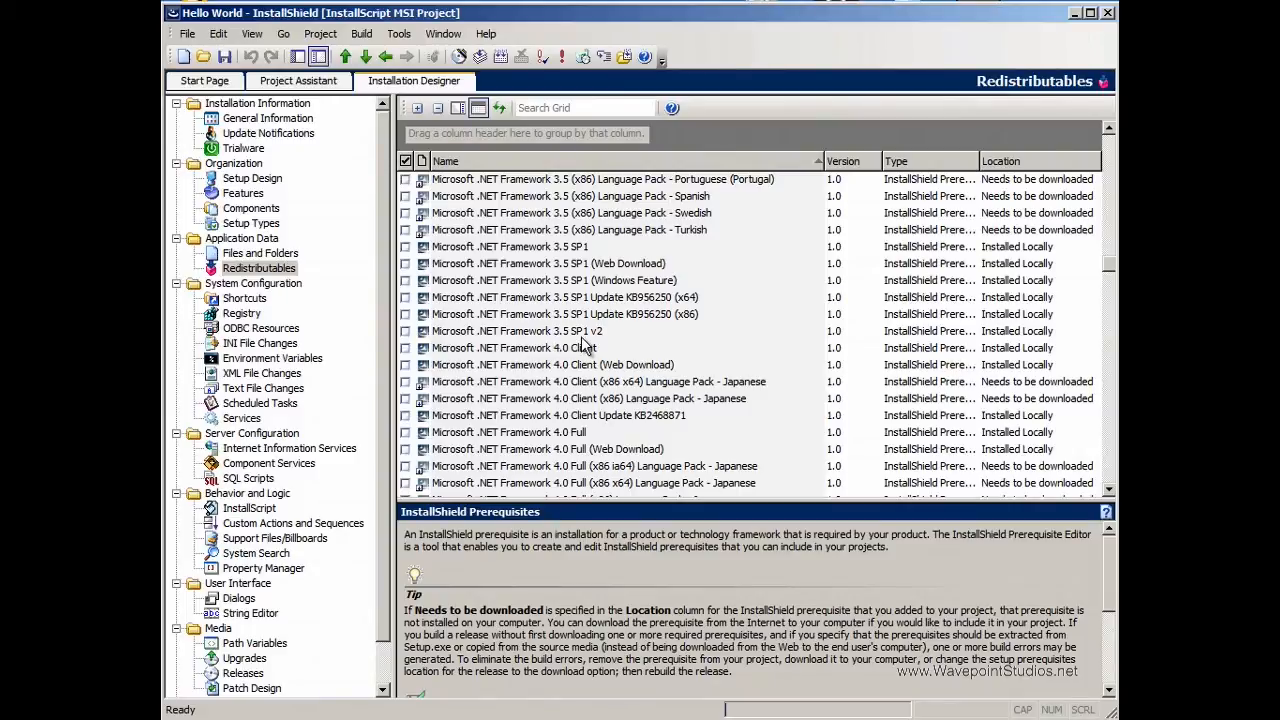
pyautogui.click(405, 331)
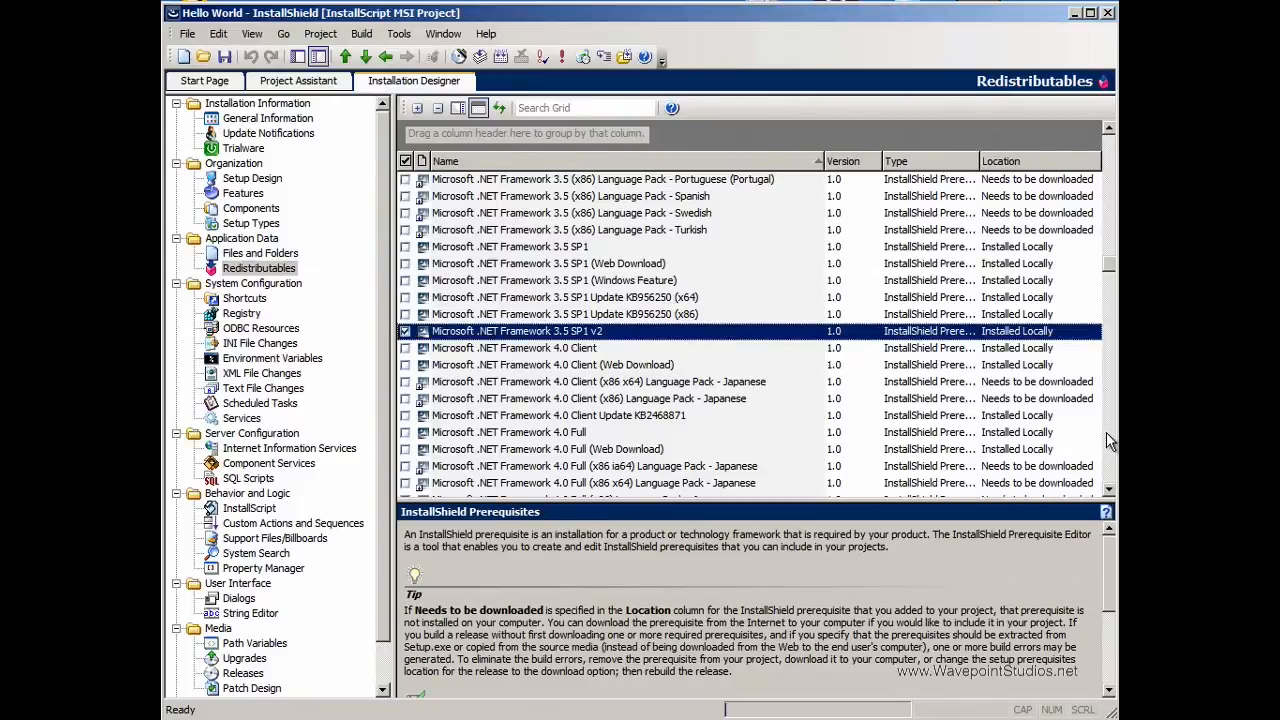
# Add the Microsoft SQL Server 2008 R2 Express SP2 (x64) v2 prerequisite to the project's redistributables.
pyautogui.click(1106, 434)
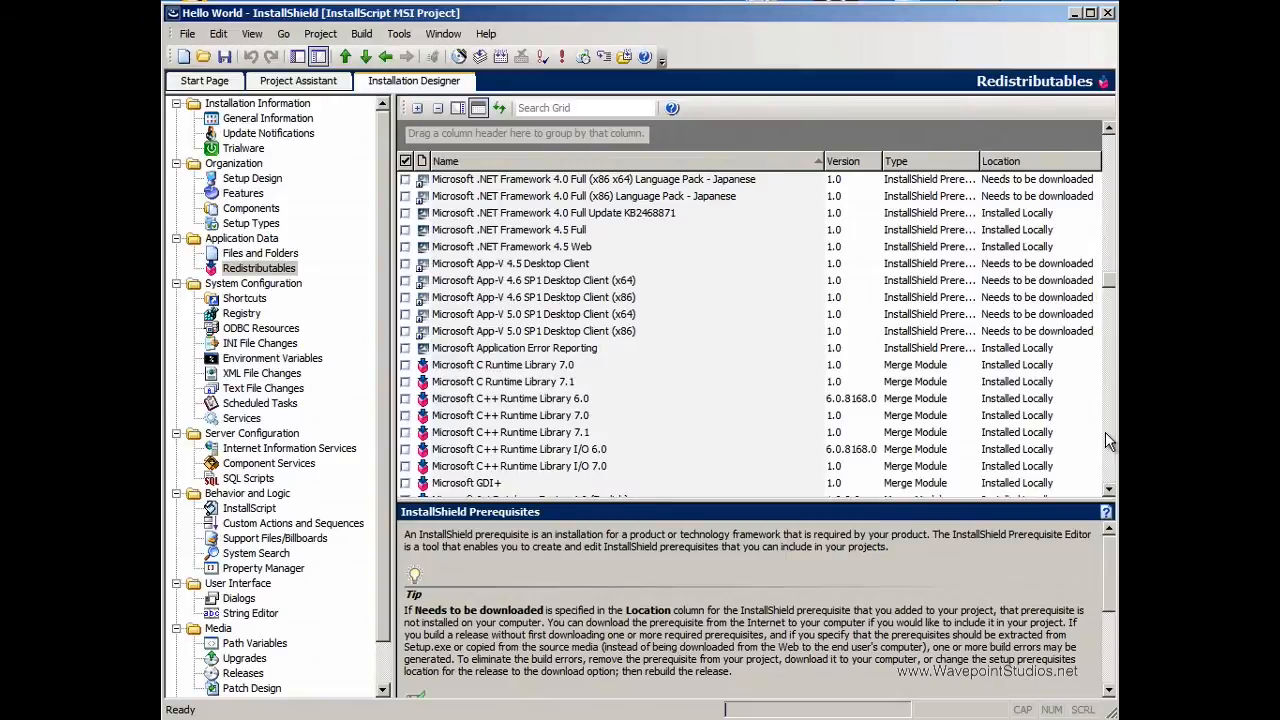
pyautogui.click(1106, 434)
pyautogui.click(1106, 434)
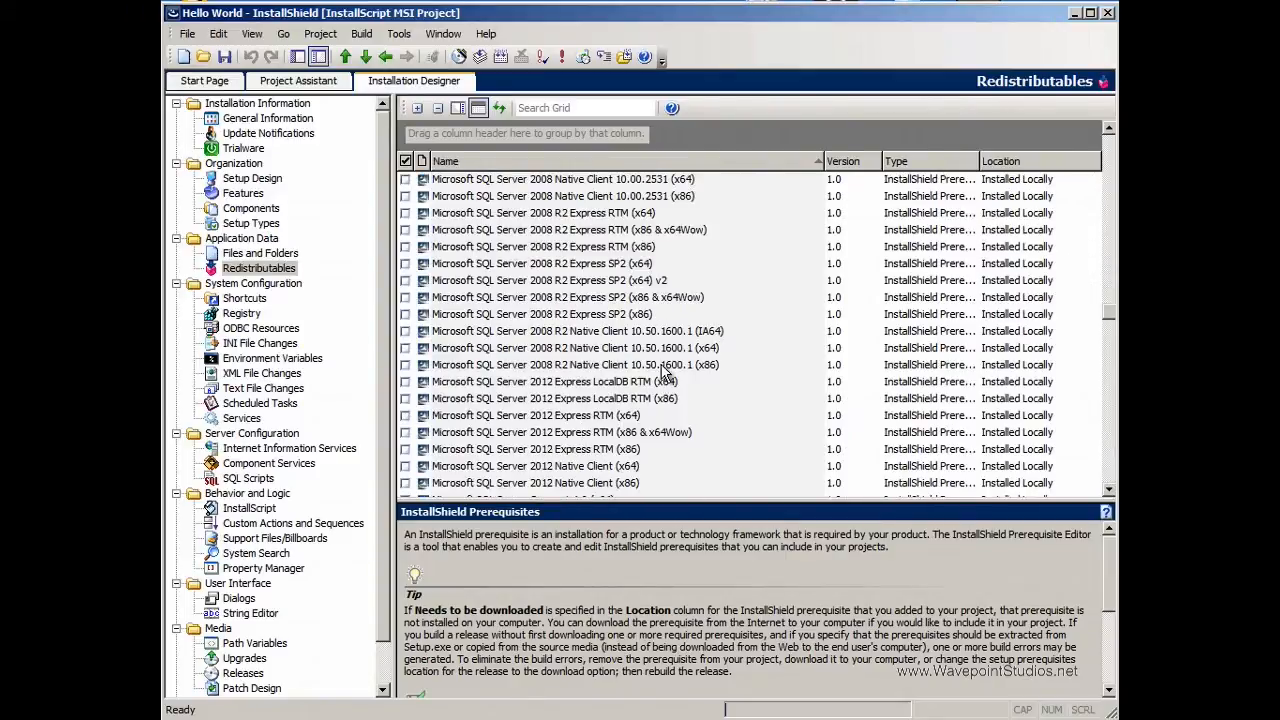
pyautogui.click(455, 283)
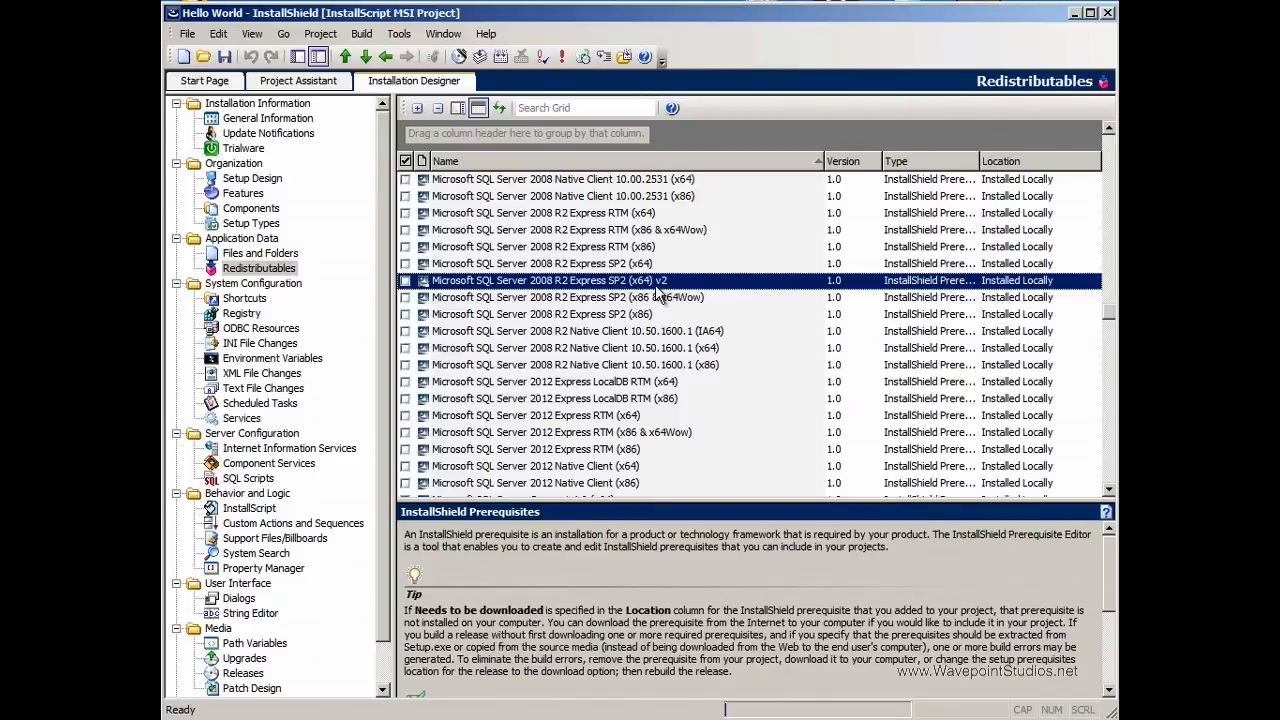
pyautogui.click(405, 281)
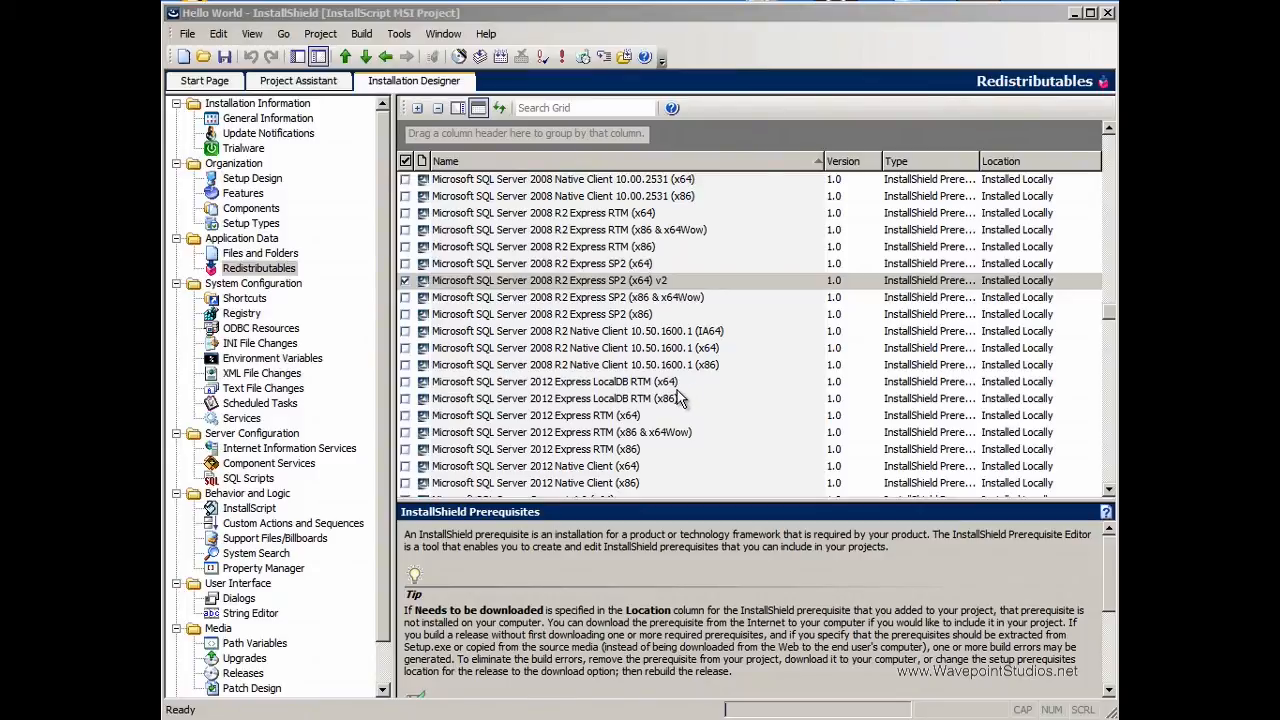
# Switch to Windows Explorer and examine the prerequisite files in InstallShield 2013's SetupPrerequisites folder, then return to InstallShield.
pyautogui.moveTo(165, 705)
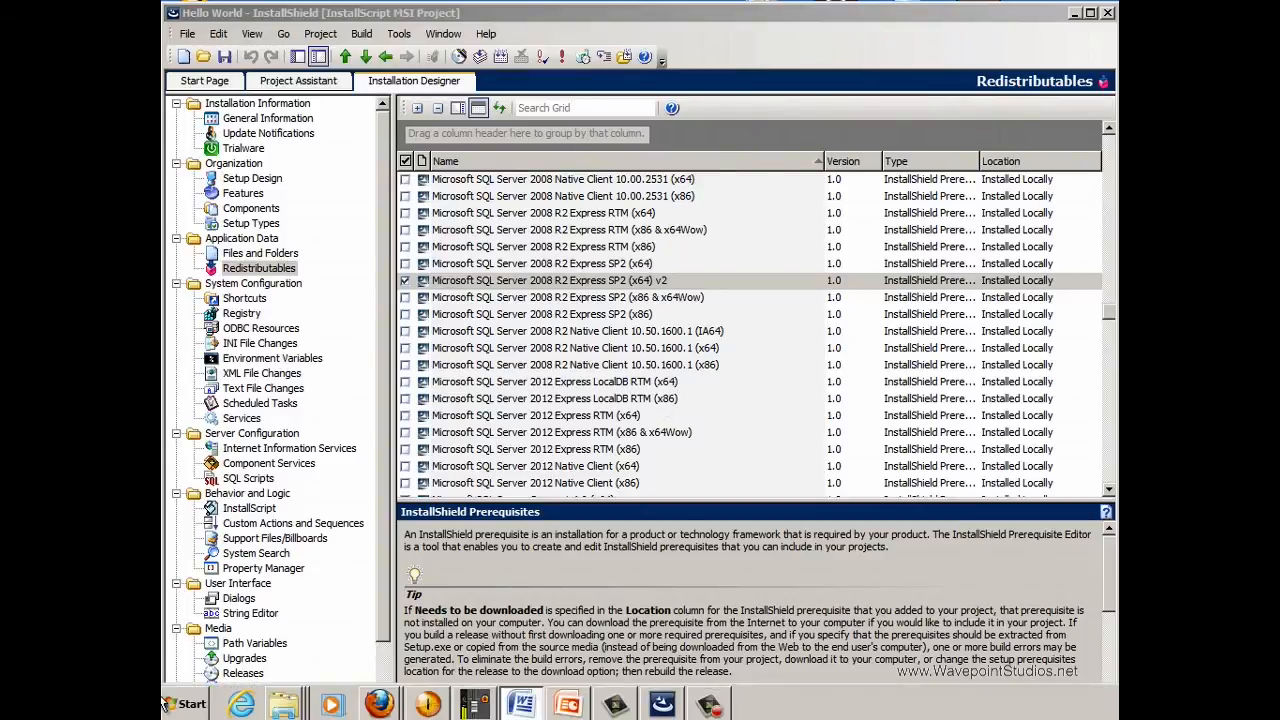
pyautogui.rightClick(284, 704)
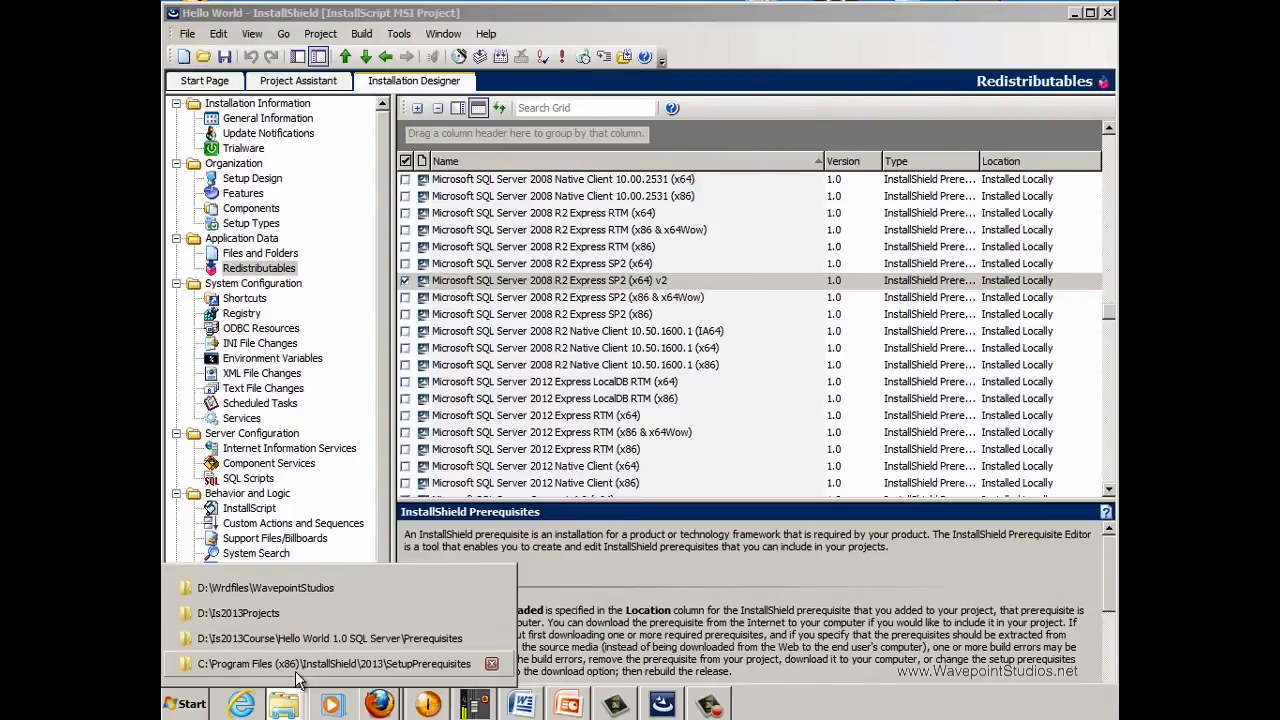
pyautogui.click(296, 664)
pyautogui.moveTo(464, 0); pyautogui.dragTo(500, 5)
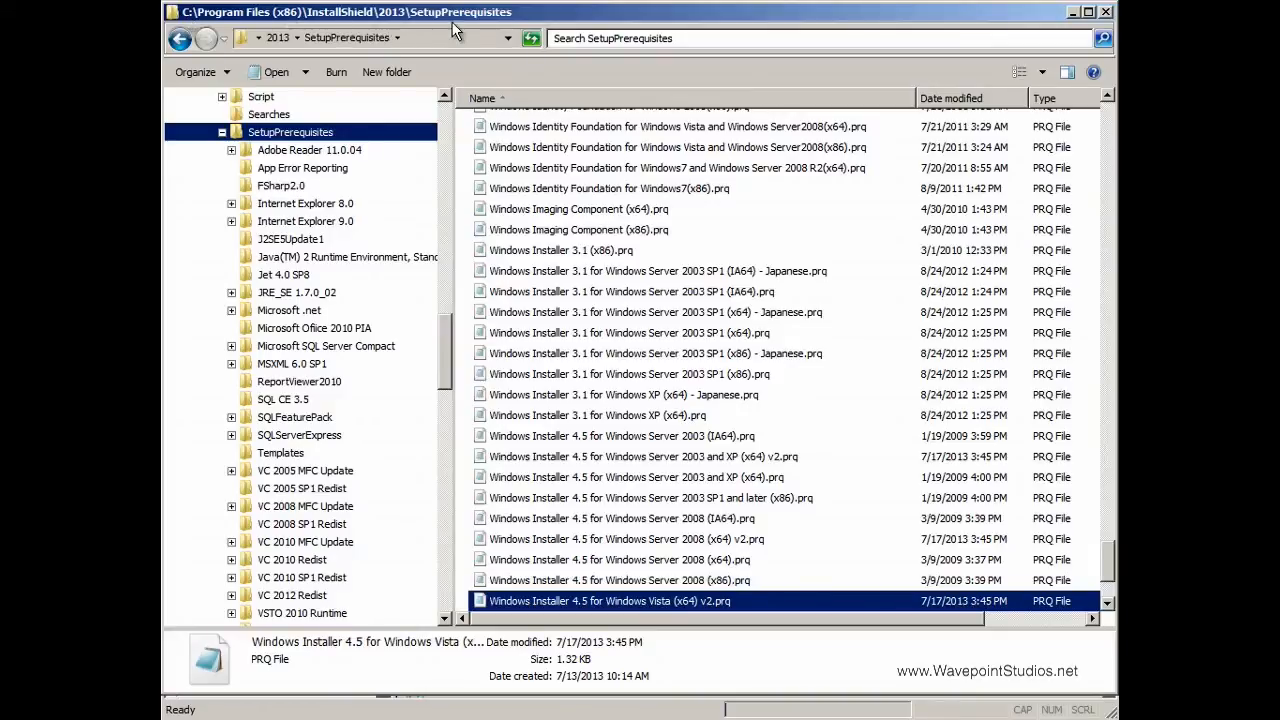
pyautogui.click(1072, 17)
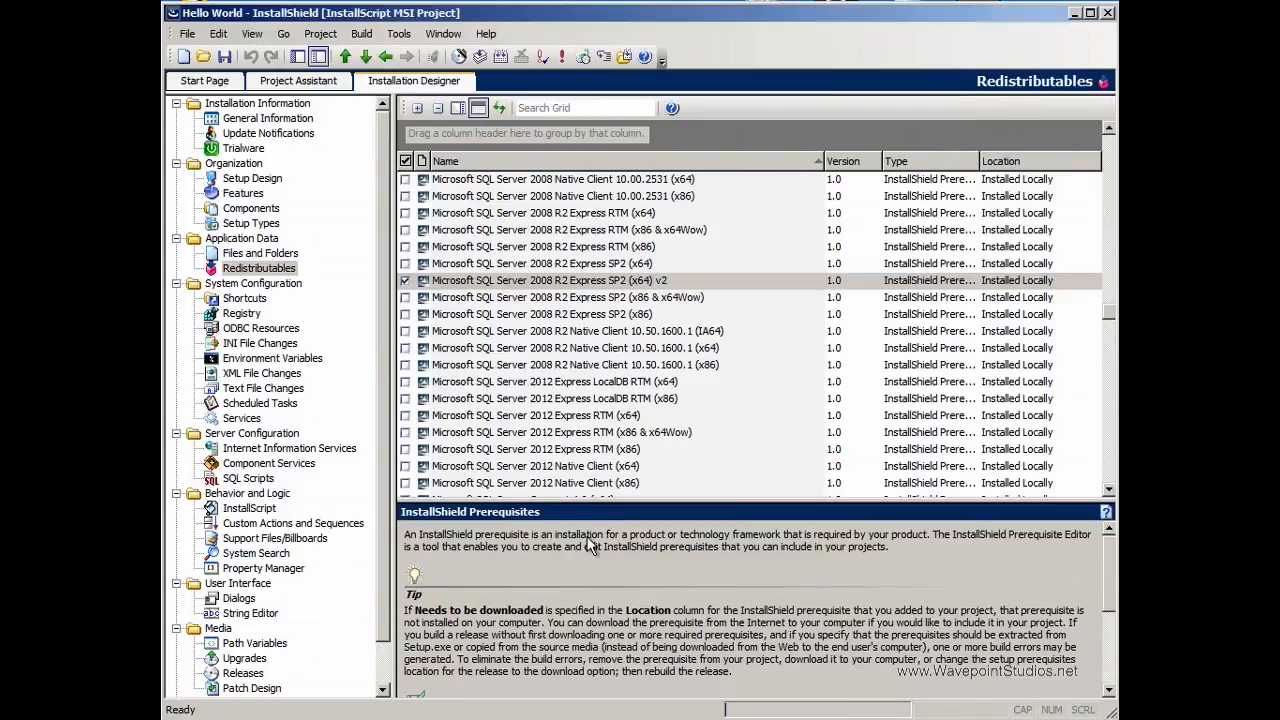
# Move Microsoft .NET Framework 3.5 SP1 v2 below the three Windows Installer 4.5 prerequisites in the prerequisite installation order.
pyautogui.rightClick(559, 334)
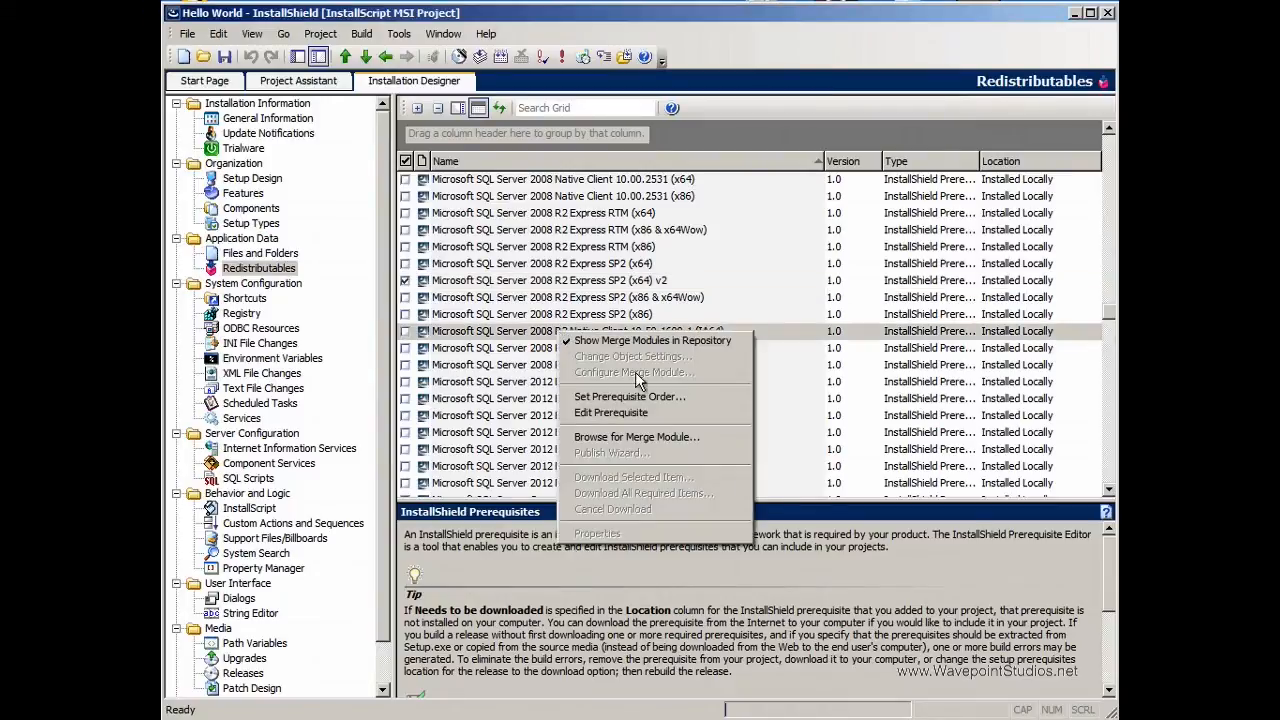
pyautogui.click(636, 397)
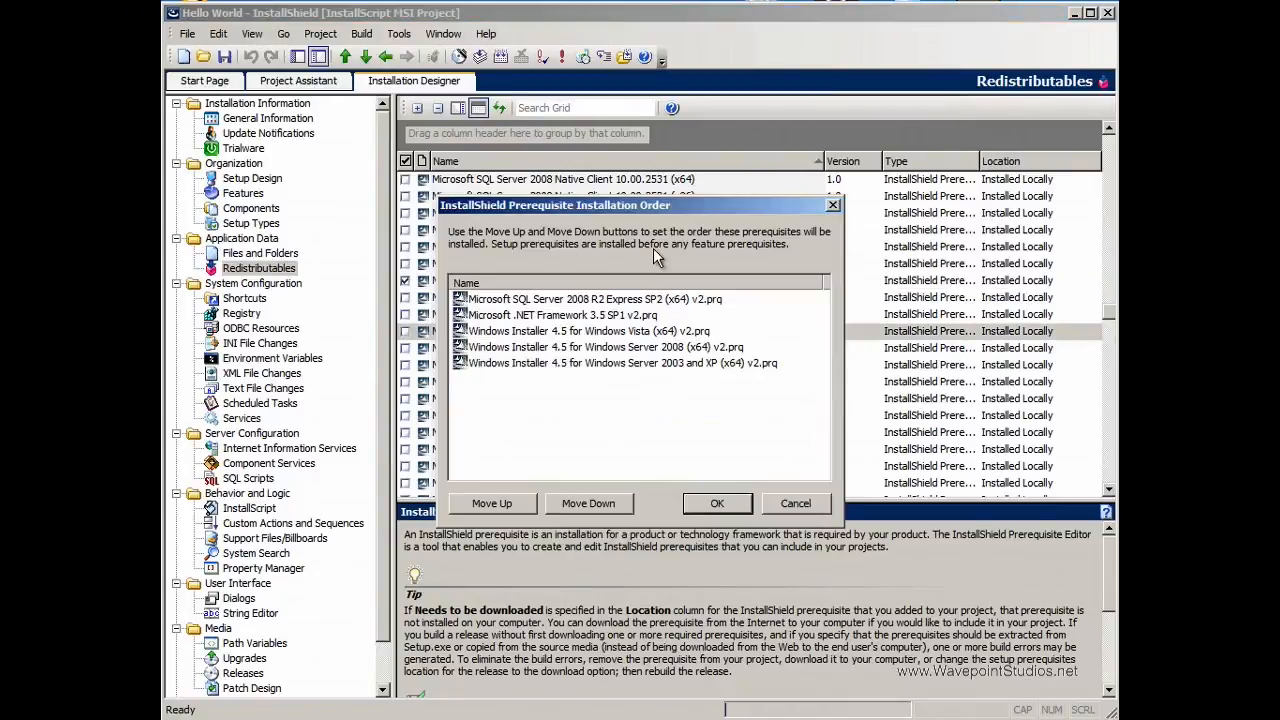
pyautogui.moveTo(660, 200); pyautogui.dragTo(710, 173)
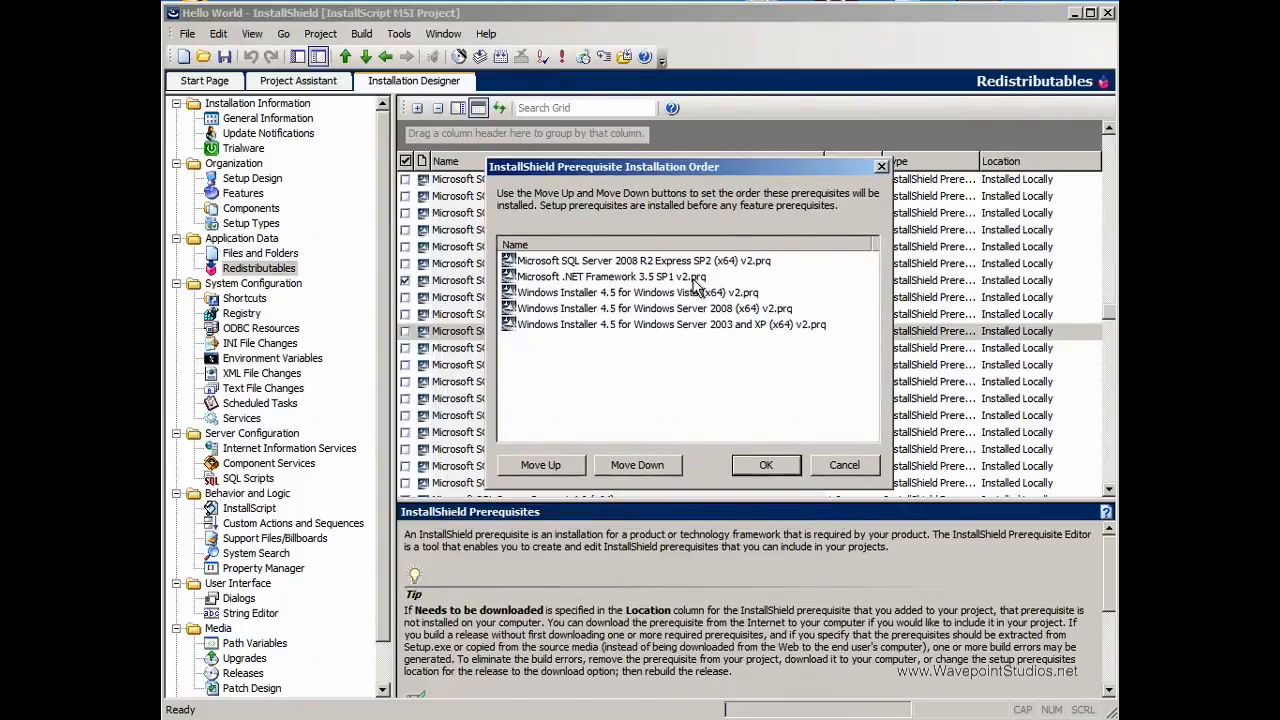
pyautogui.click(667, 292)
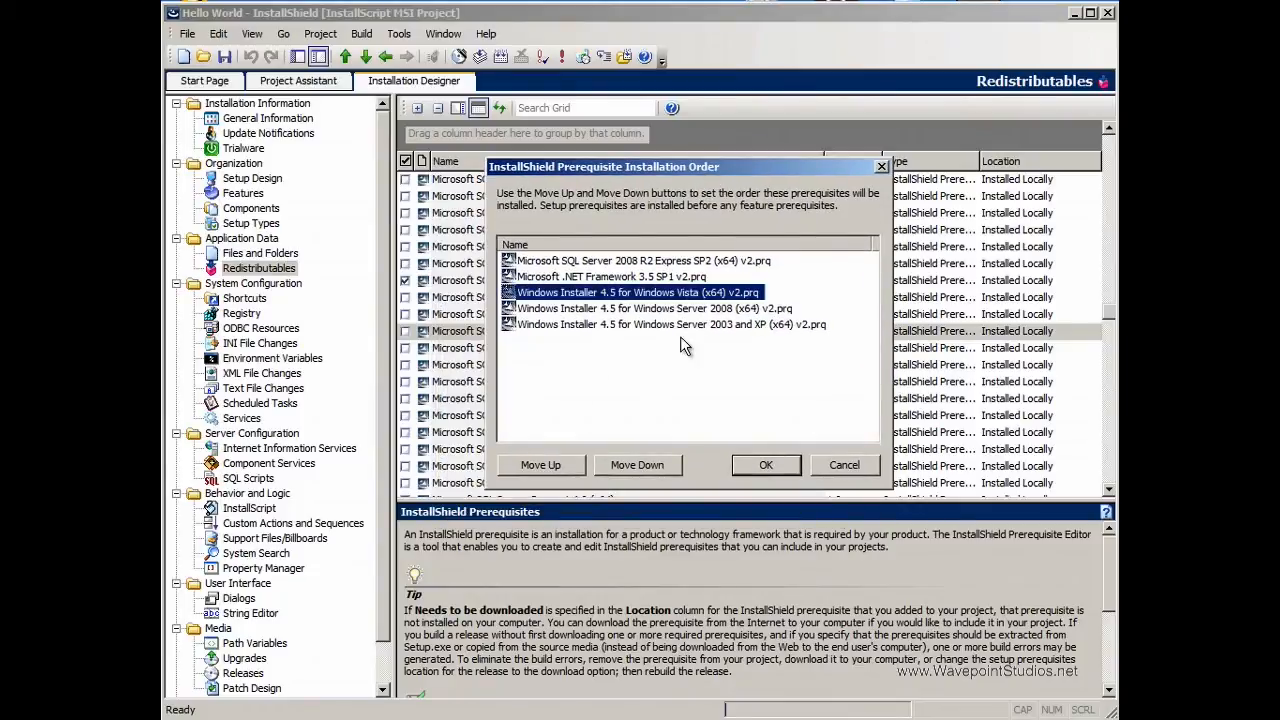
pyautogui.click(628, 278)
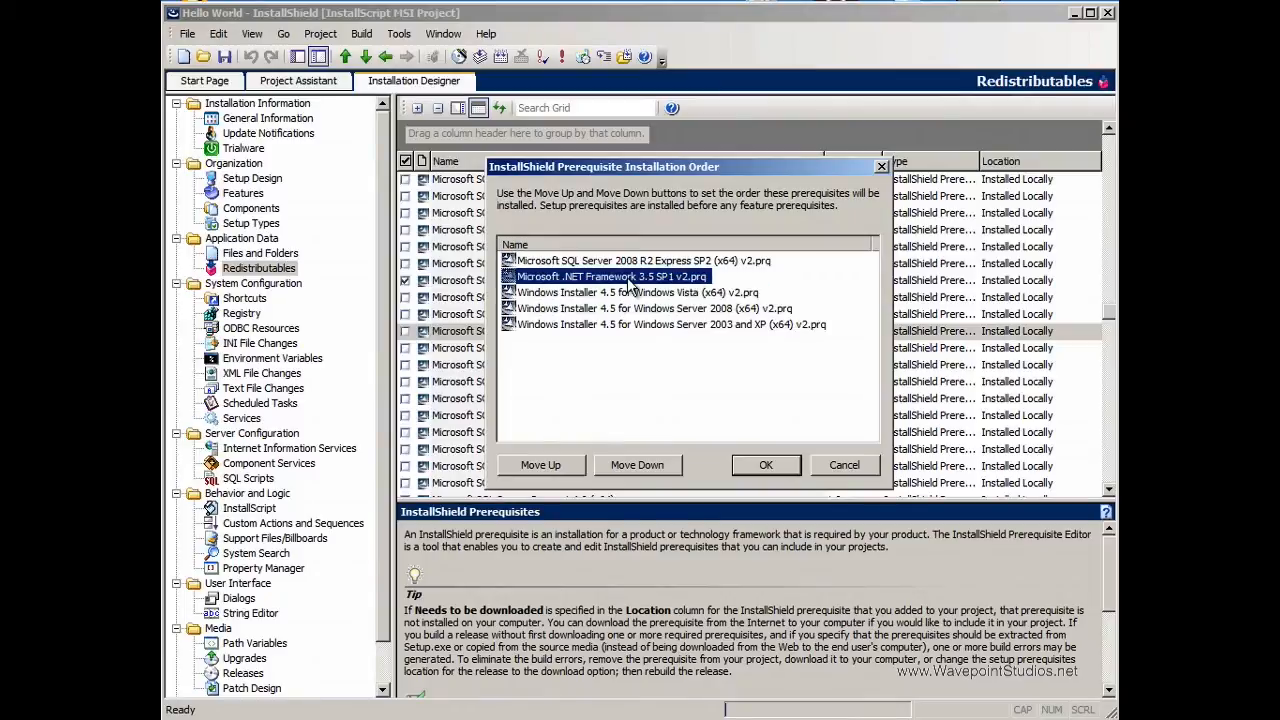
pyautogui.click(637, 465)
pyautogui.click(637, 465)
pyautogui.click(637, 465)
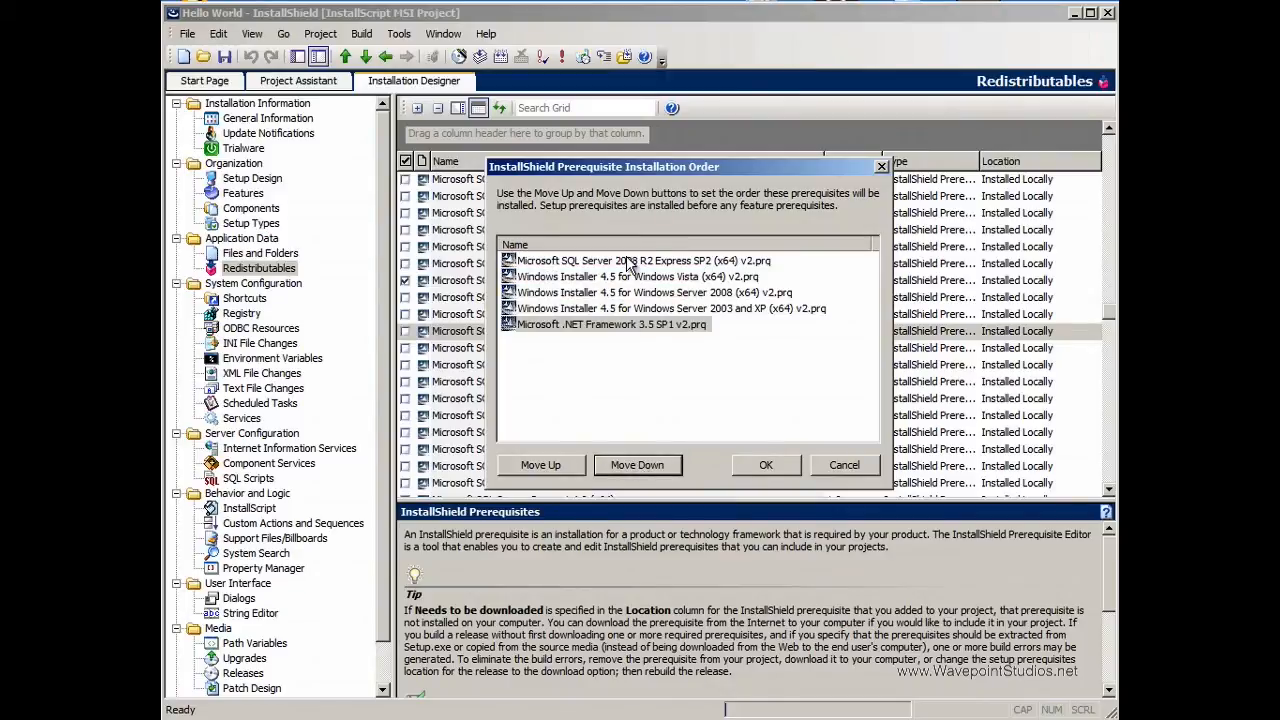
# Move Microsoft SQL Server 2008 R2 Express SP2 (x64) v2 to the end of the prerequisite installation order and accept the order.
pyautogui.click(632, 262)
pyautogui.click(646, 468)
pyautogui.click(646, 468)
pyautogui.click(646, 468)
pyautogui.click(646, 468)
pyautogui.click(640, 385)
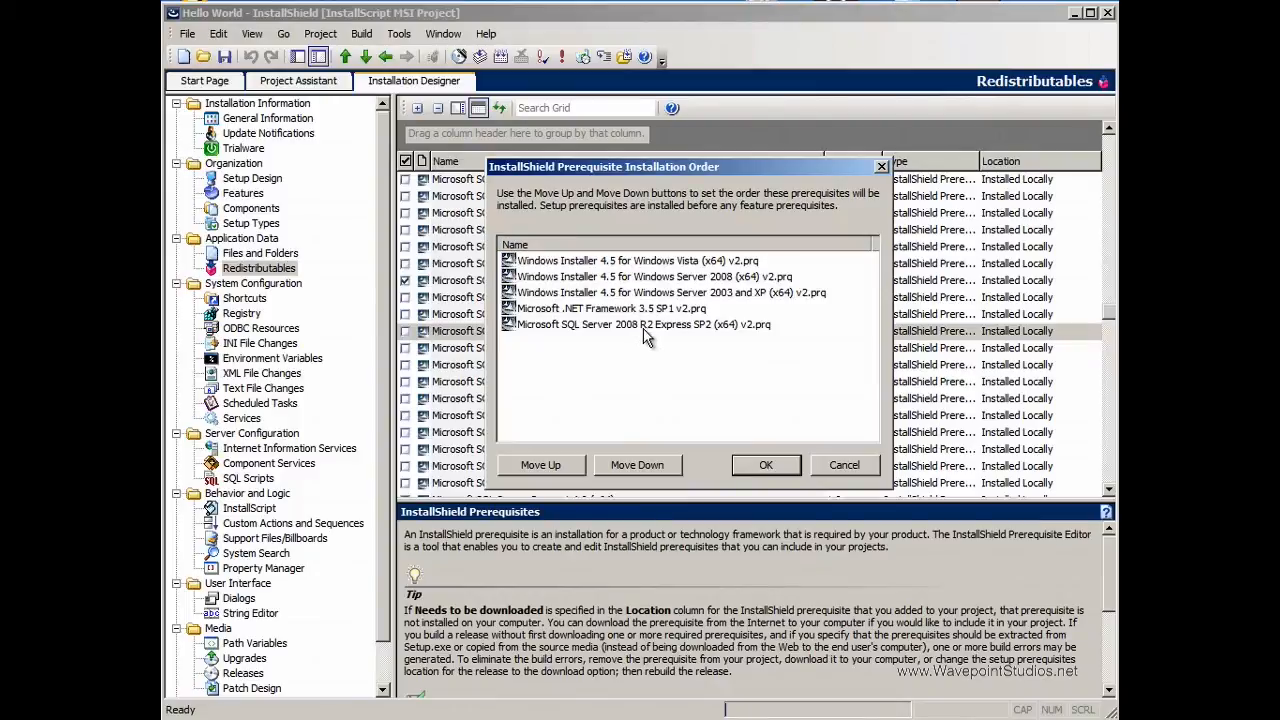
pyautogui.click(762, 463)
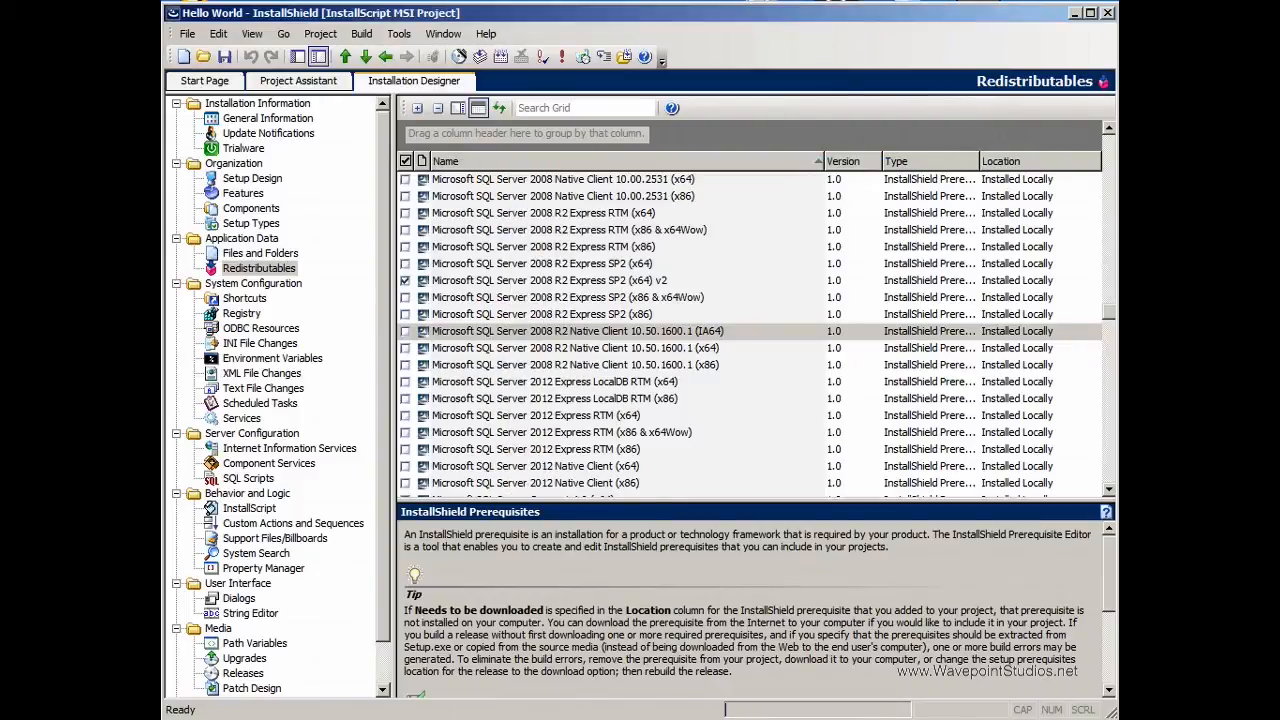
pyautogui.scroll(-1, 270, 630)
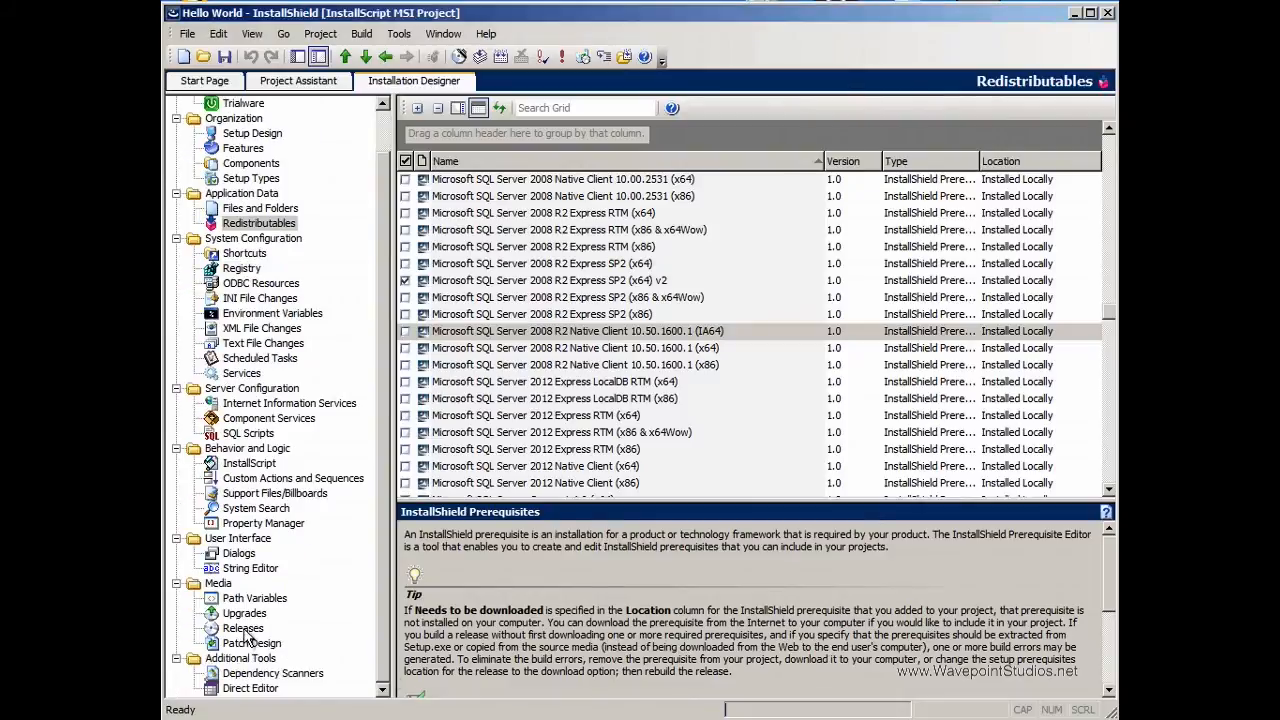
# Build the CD-ROM release under PROJECT_ASSISTANT and close the build output.
pyautogui.click(245, 628)
pyautogui.click(493, 133)
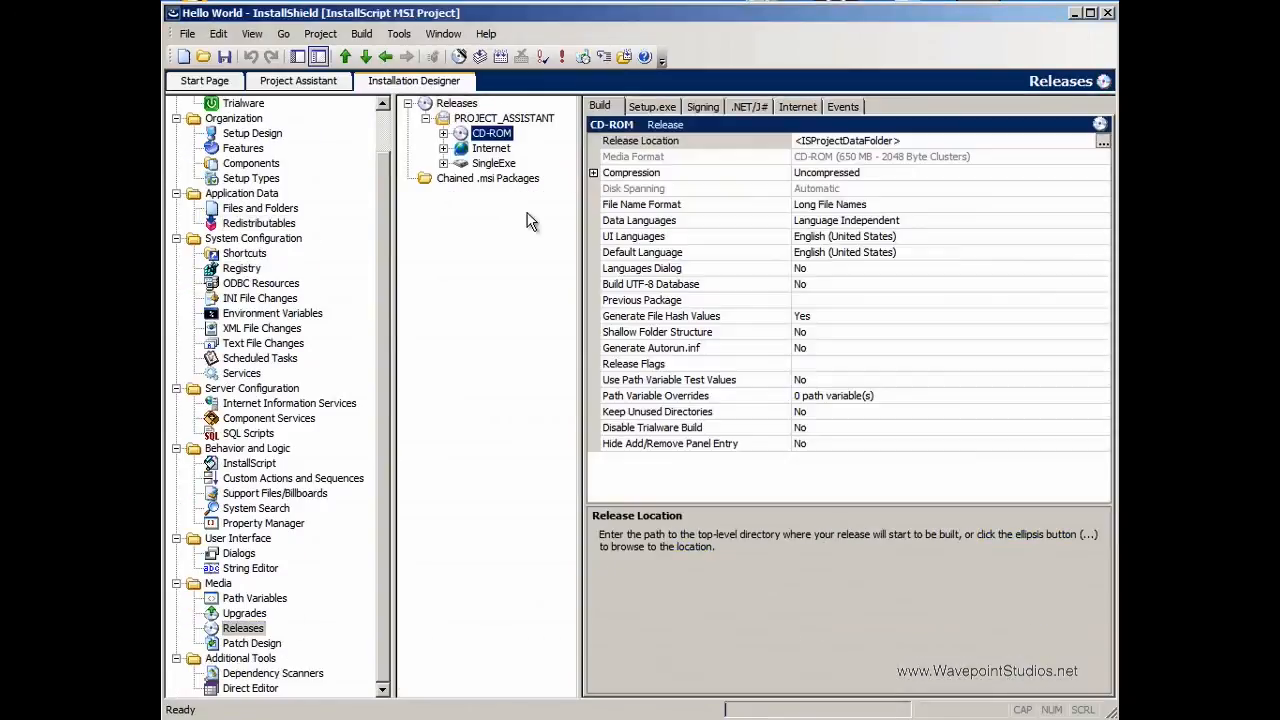
pyautogui.click(480, 56)
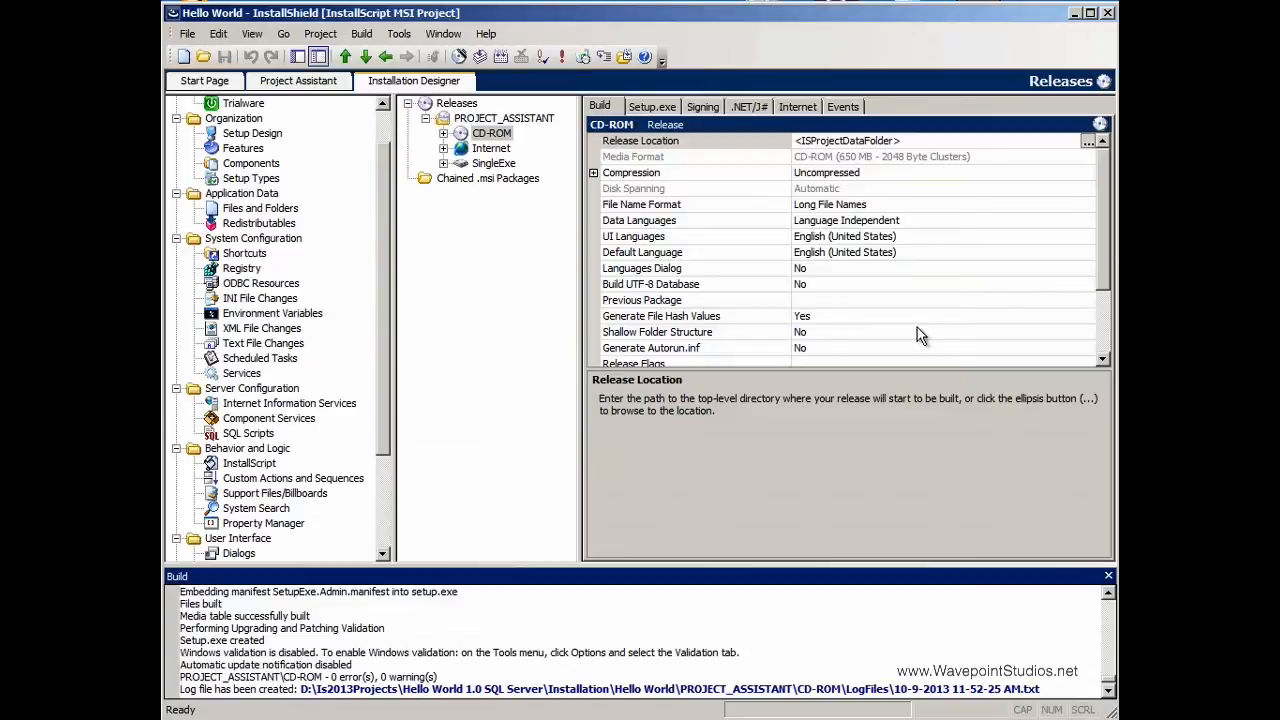
pyautogui.click(1108, 576)
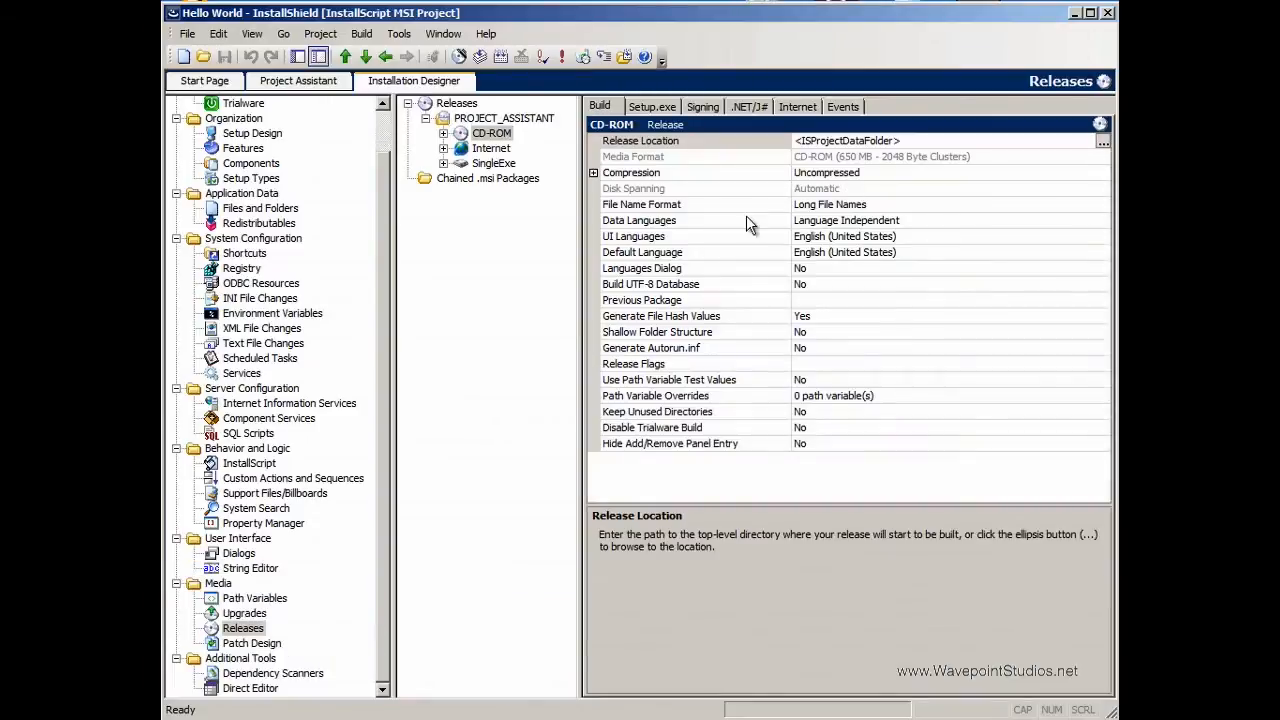
# Open the built CD-ROM release's Disk1 folder to examine its files, and switch to the Windows Vista x64 virtual machine in VMware Workstation.
pyautogui.click(625, 57)
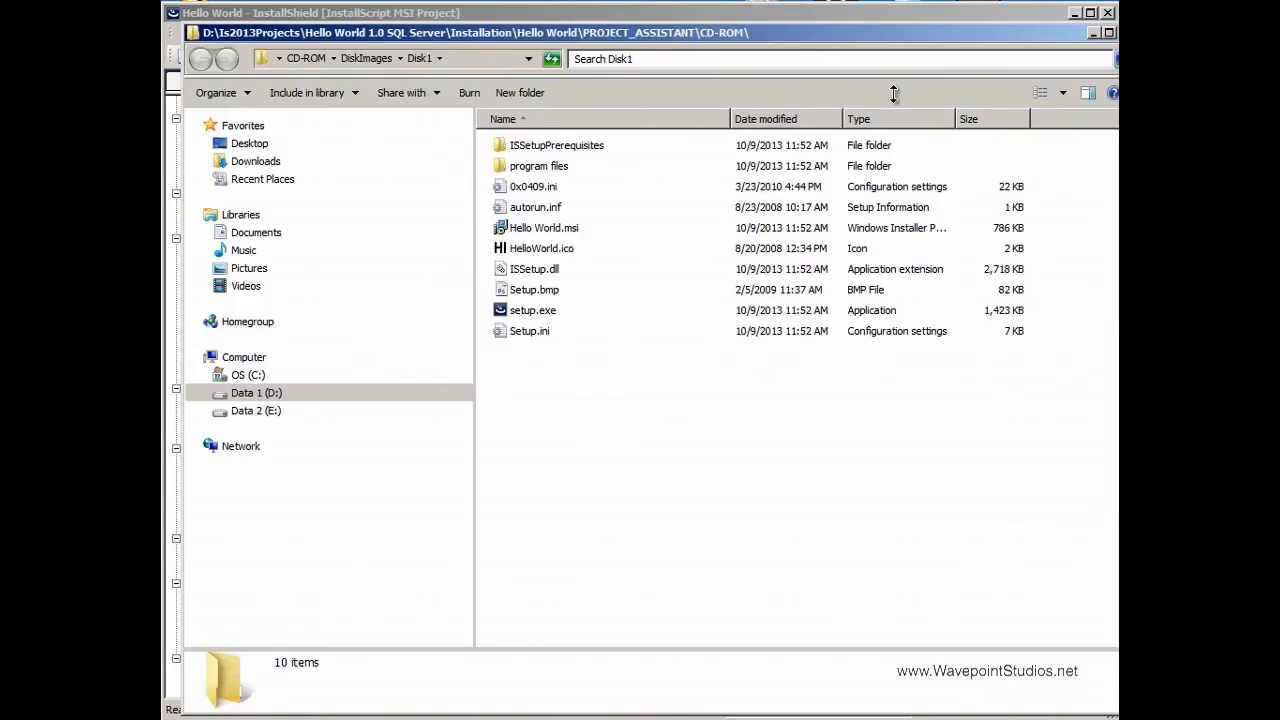
pyautogui.moveTo(1087, 131); pyautogui.dragTo(1087, 8)
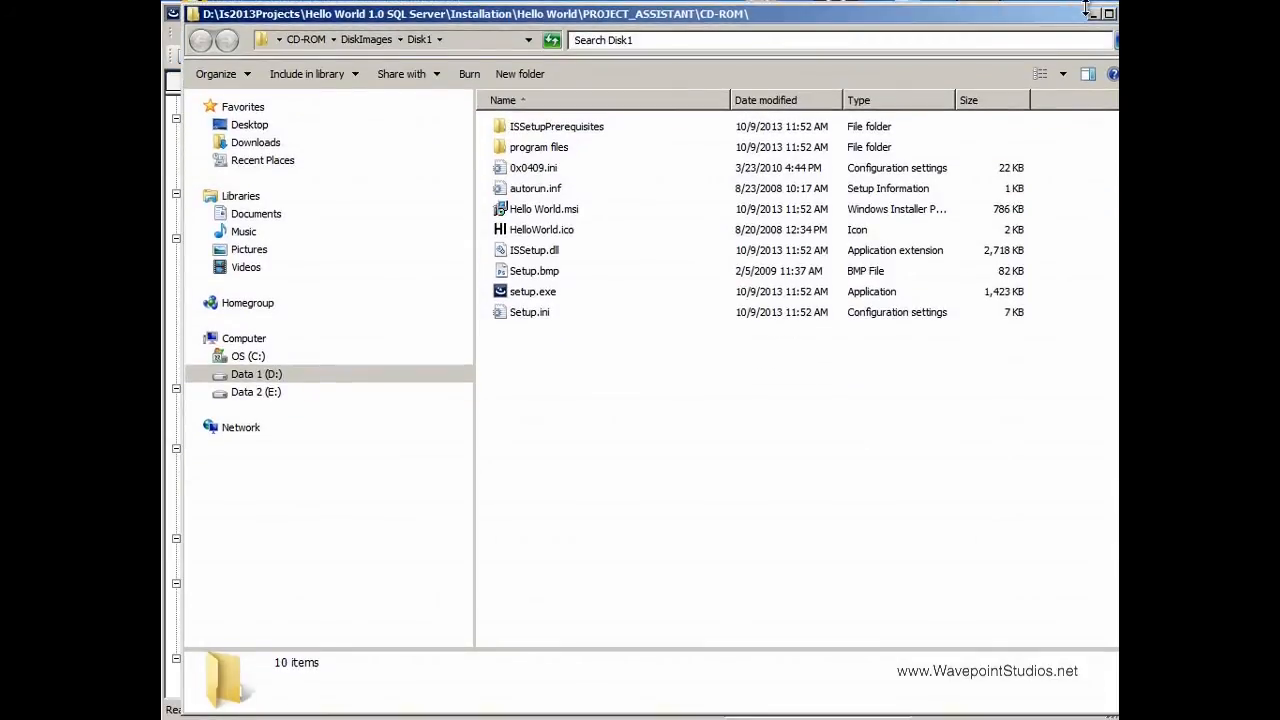
pyautogui.moveTo(810, 22); pyautogui.dragTo(1261, 154)
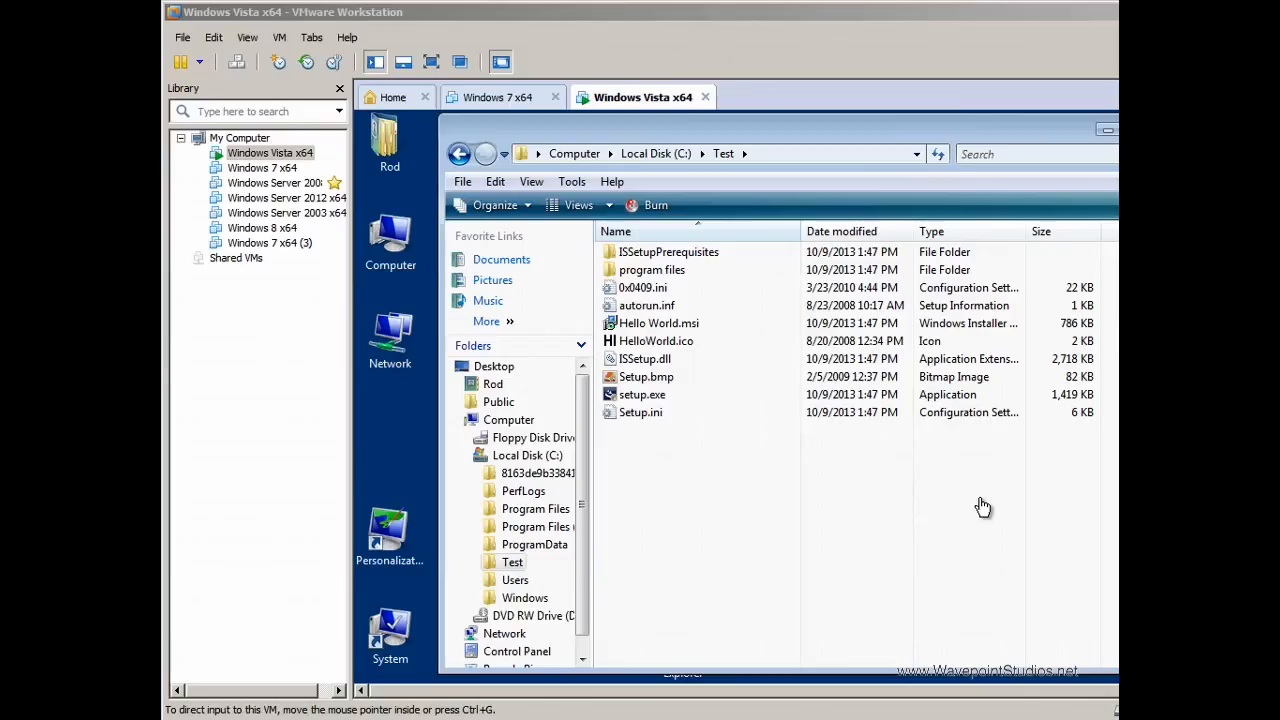
# Run setup.exe from the C:\Test folder on the virtual machine and minimize the folder window.
pyautogui.click(884, 544)
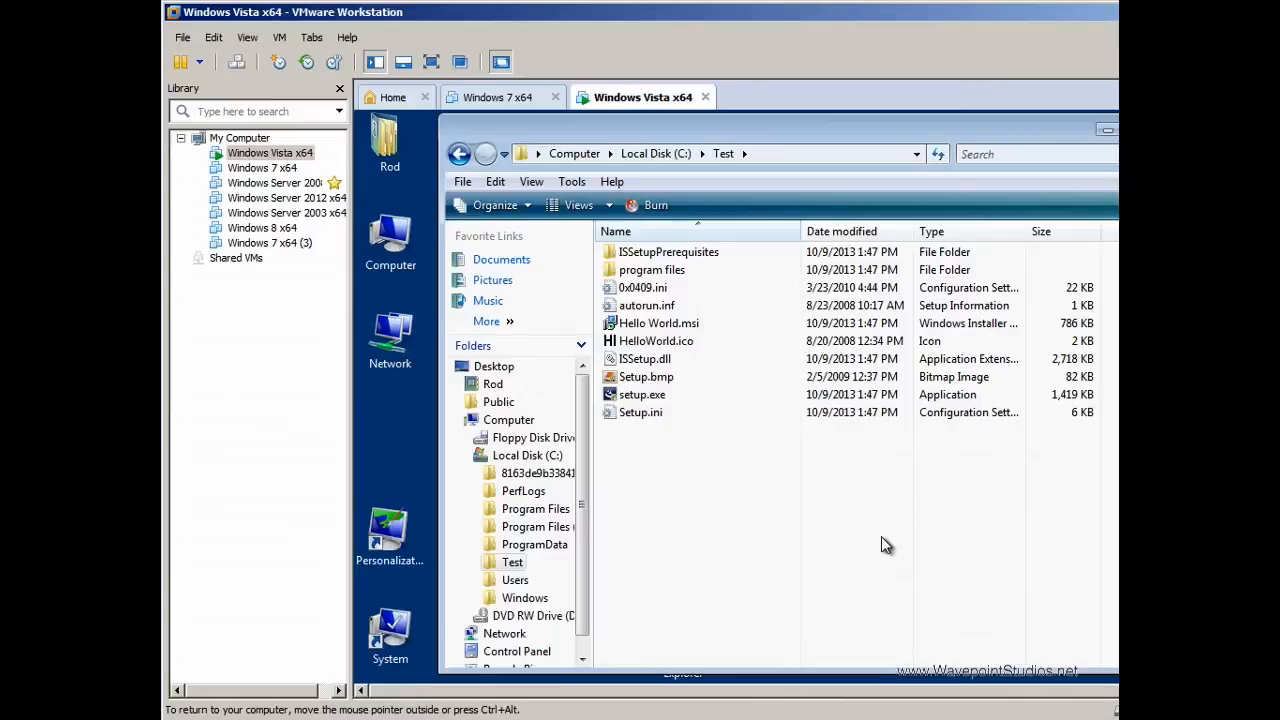
pyautogui.doubleClick(660, 394)
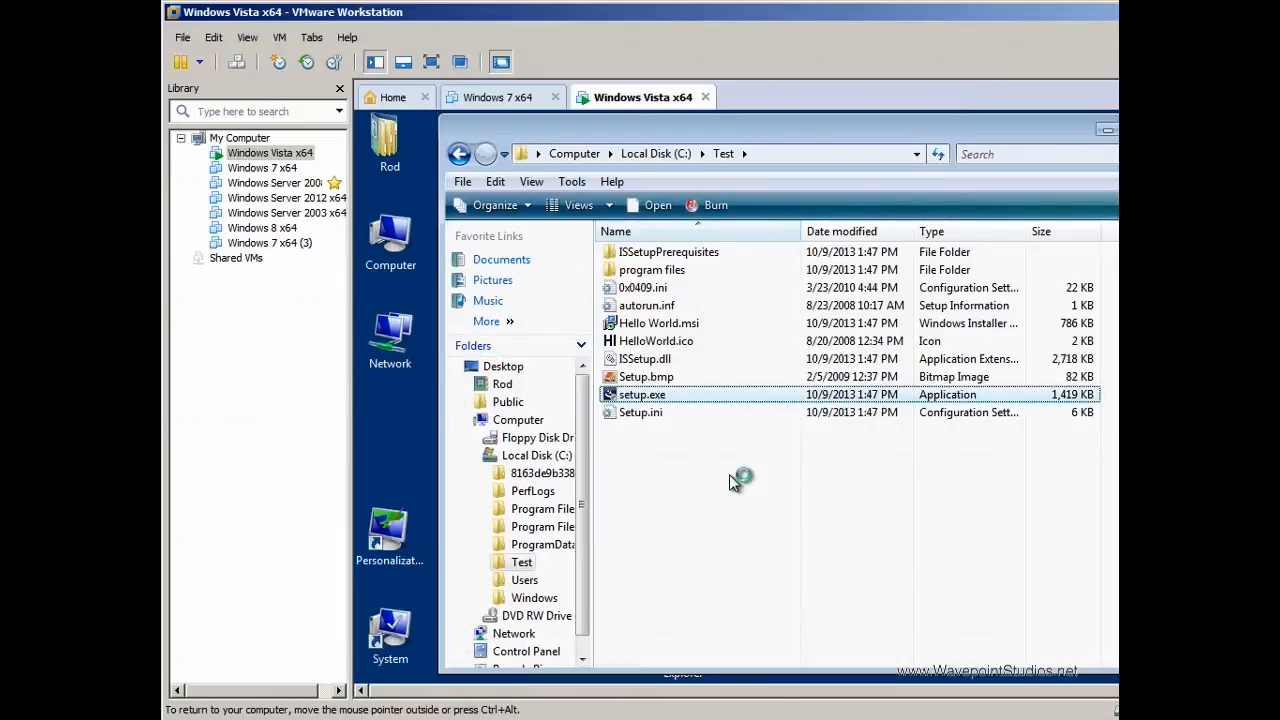
pyautogui.click(745, 452)
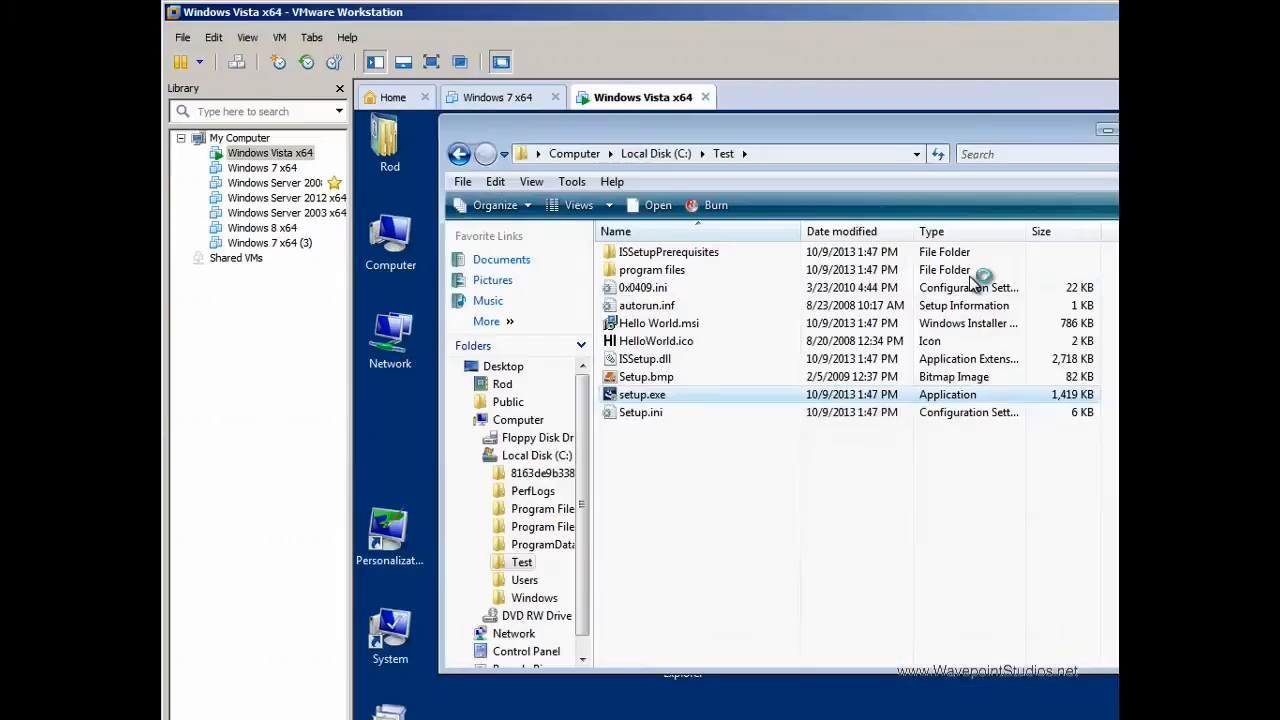
pyautogui.click(1107, 131)
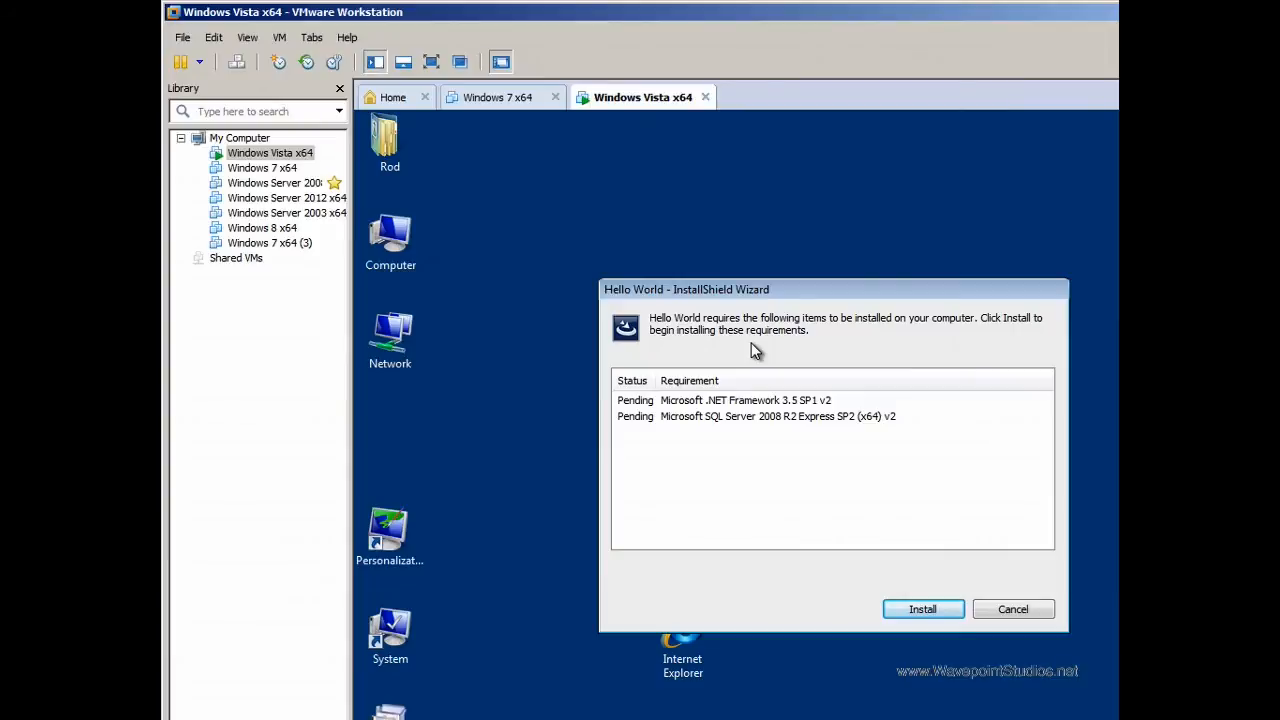
# Install the .NET Framework 3.5 SP1 v2 and SQL Server 2008 R2 Express SP2 (x64) v2 prerequisites, restarting the machine and allowing setup to resume between them.
pyautogui.click(925, 612)
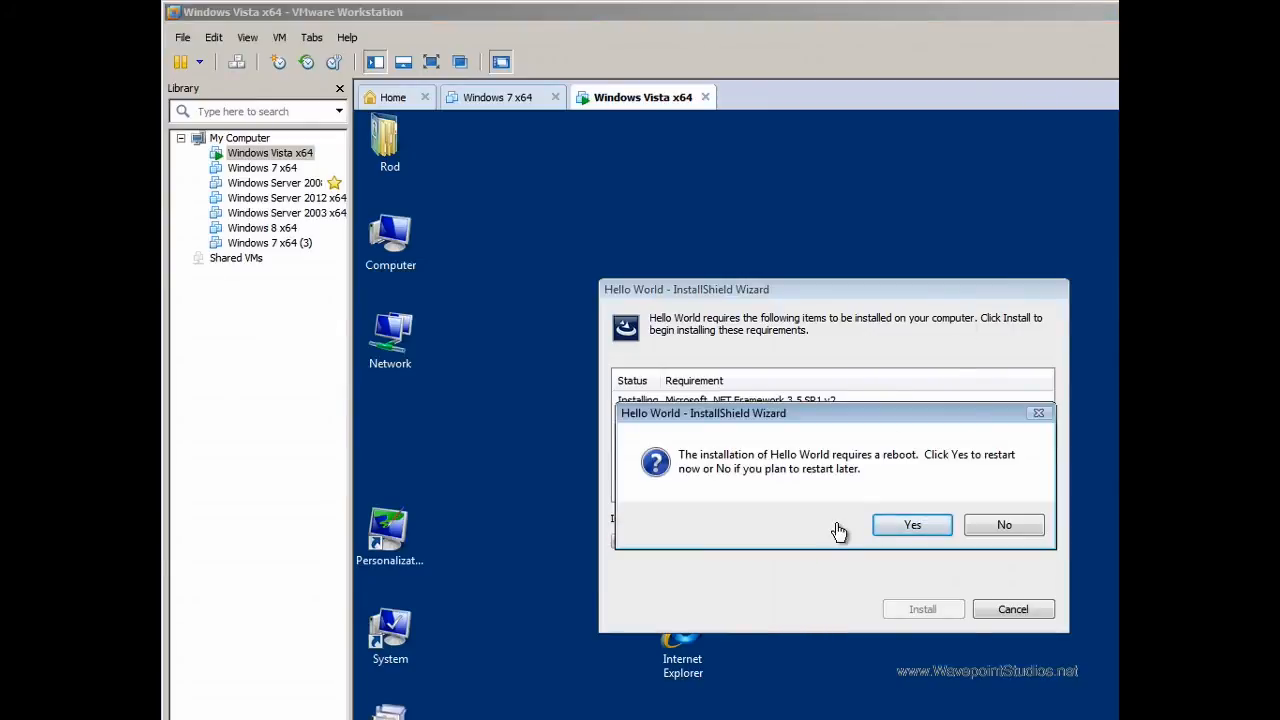
pyautogui.click(910, 528)
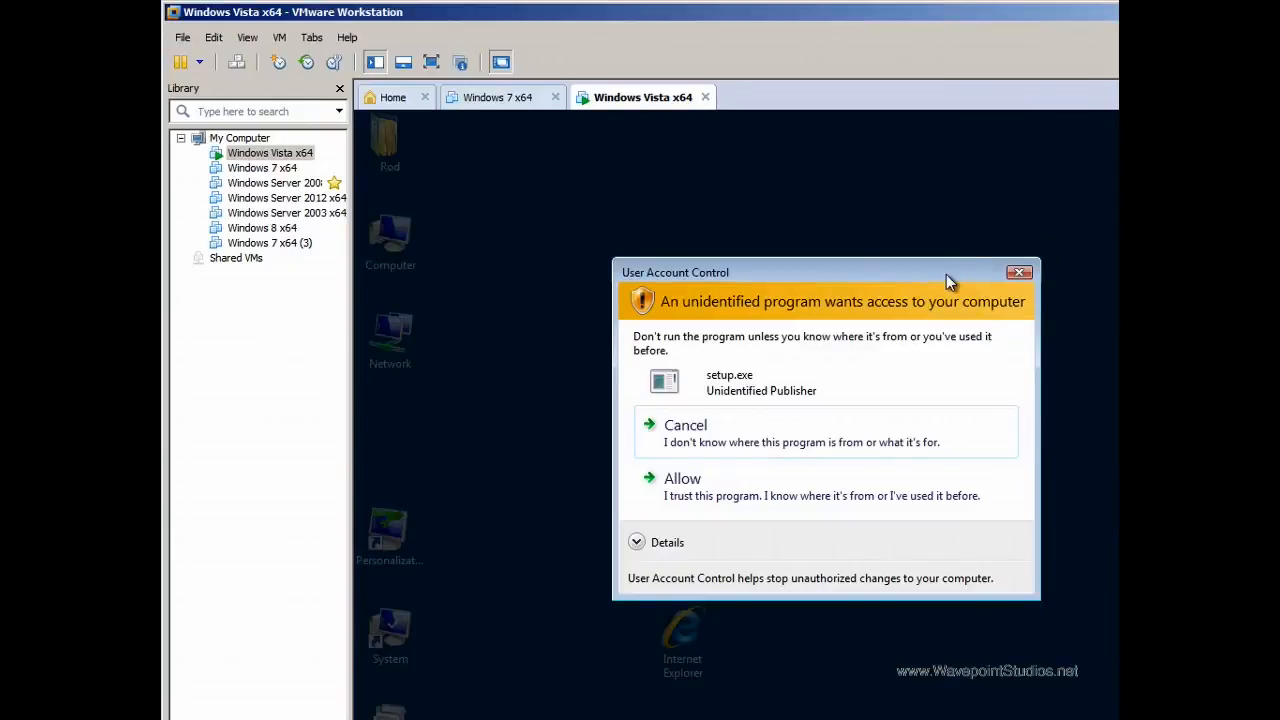
pyautogui.click(808, 494)
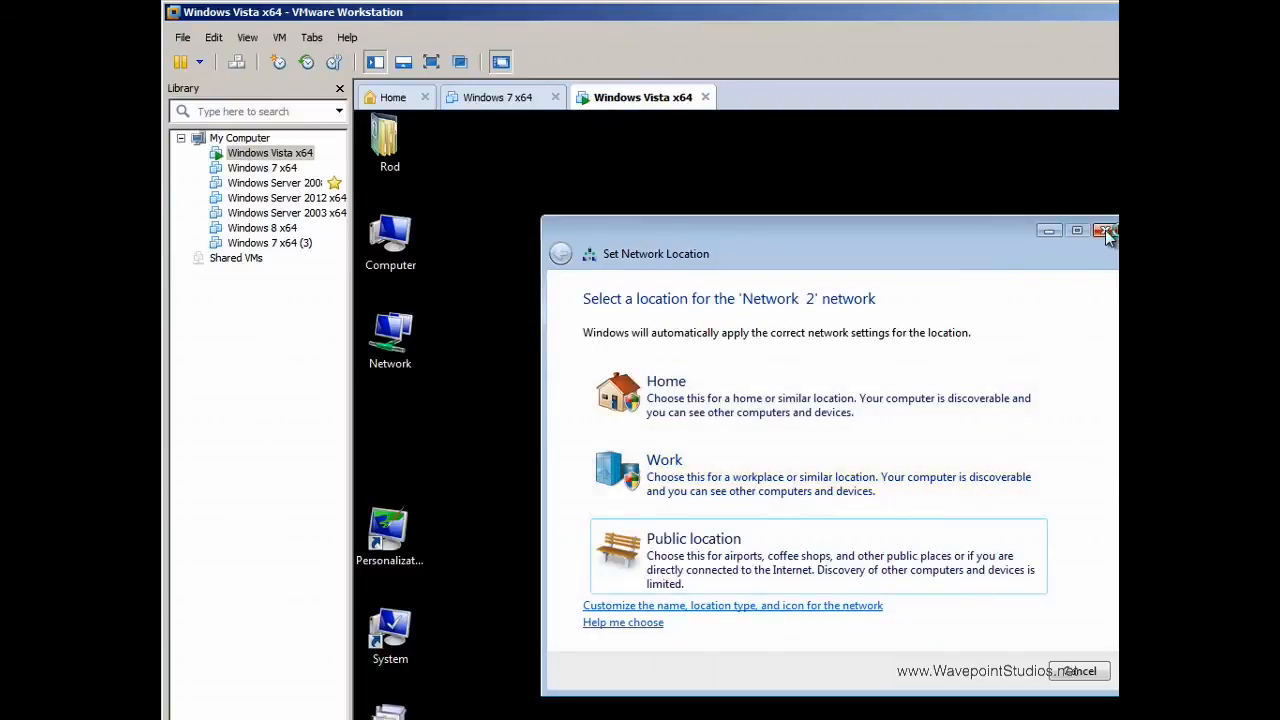
pyautogui.click(1105, 232)
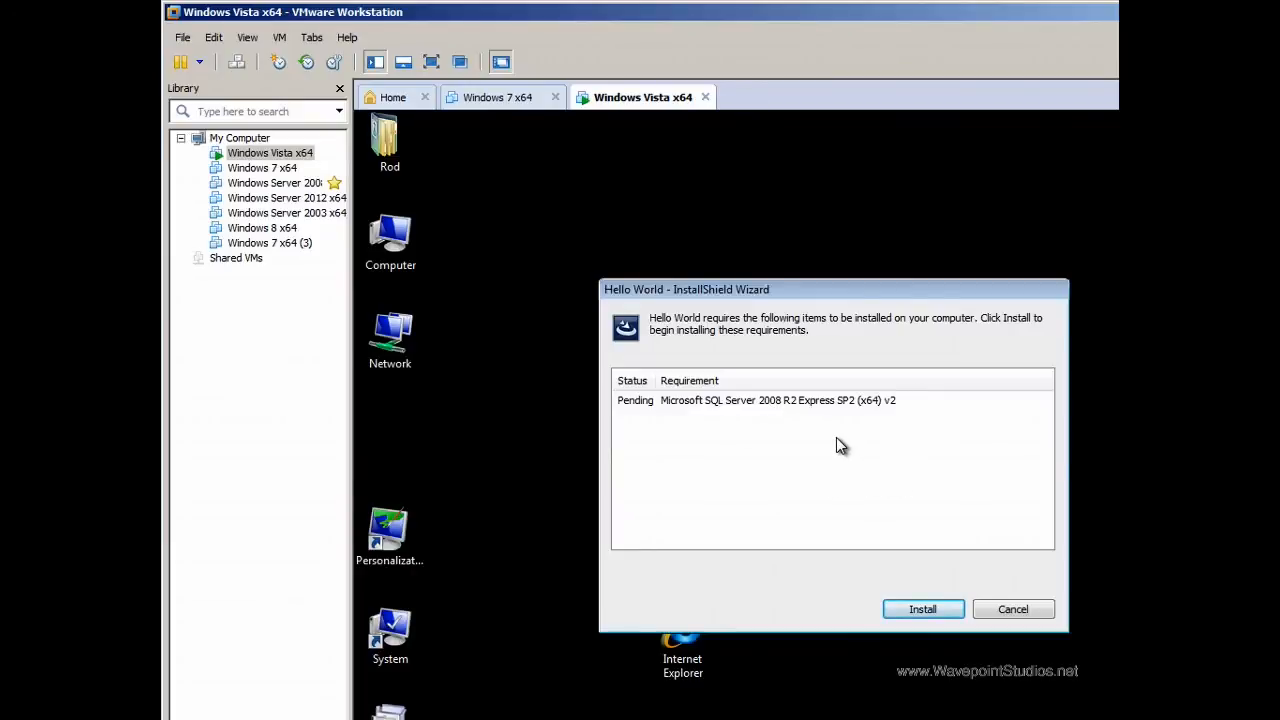
pyautogui.click(924, 610)
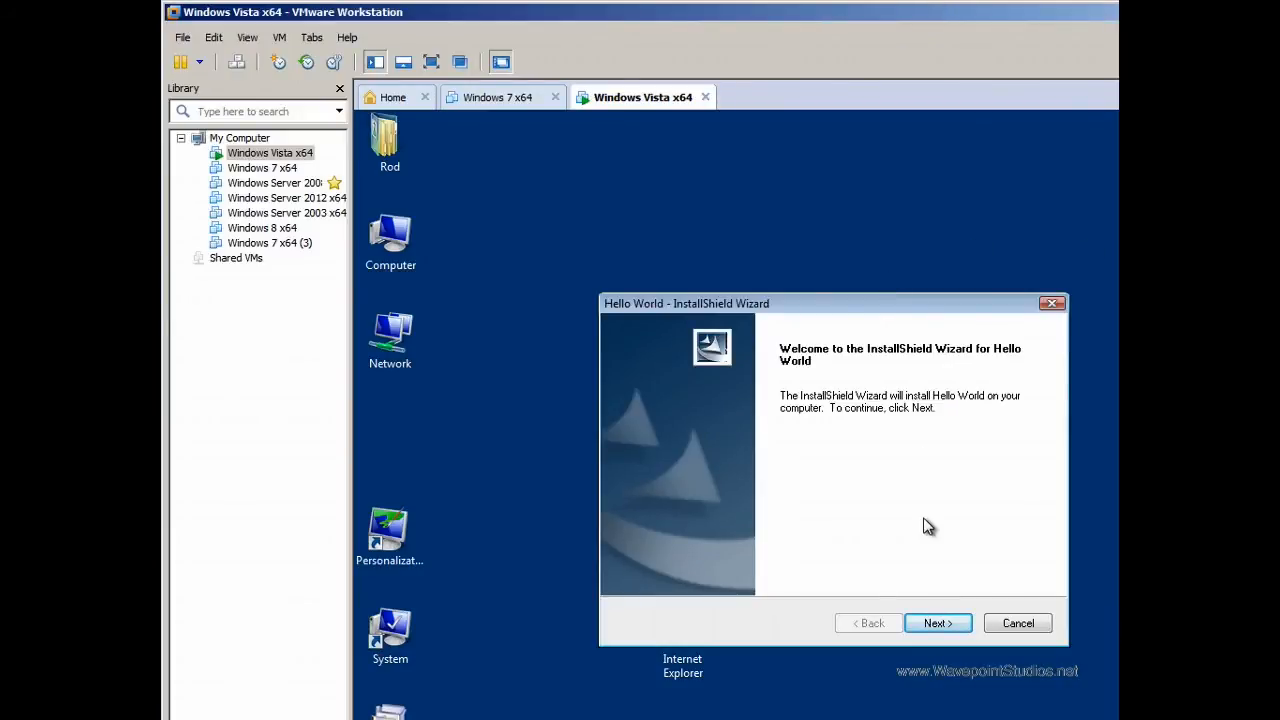
# Complete the Hello World installation wizard with the company name asdf and the default options.
pyautogui.click(937, 622)
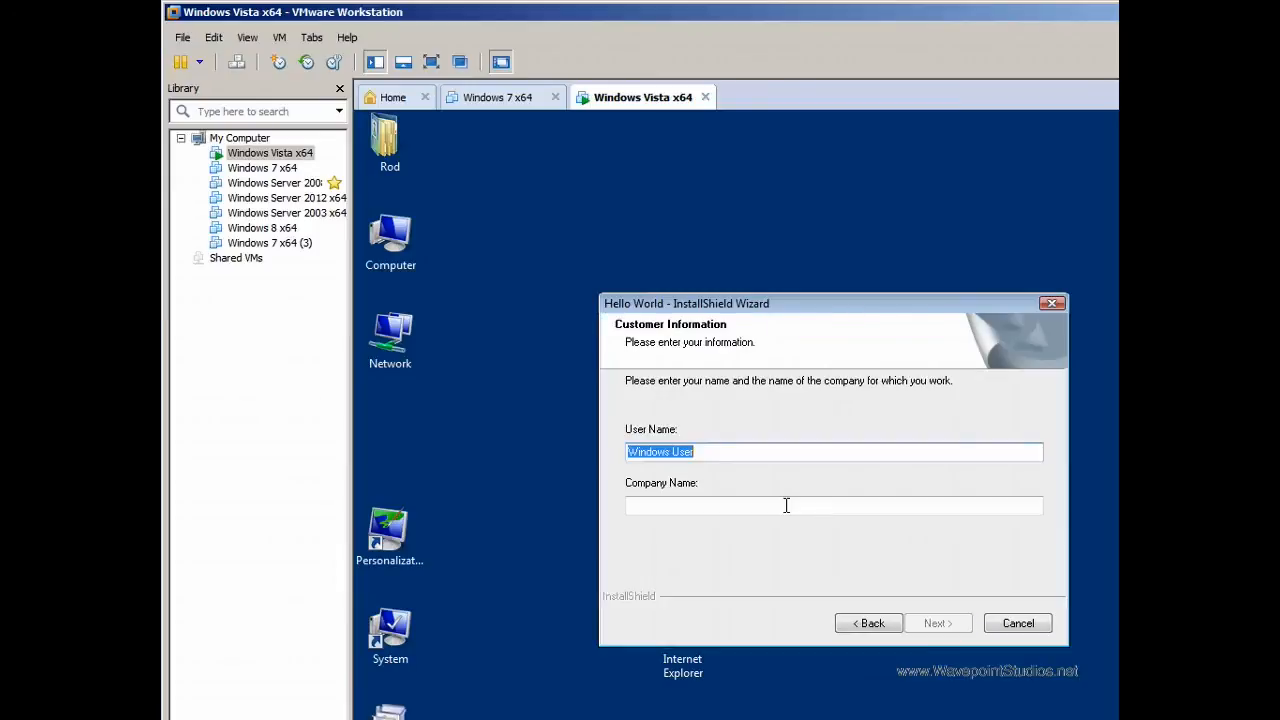
pyautogui.click(771, 508)
pyautogui.write('wolf')
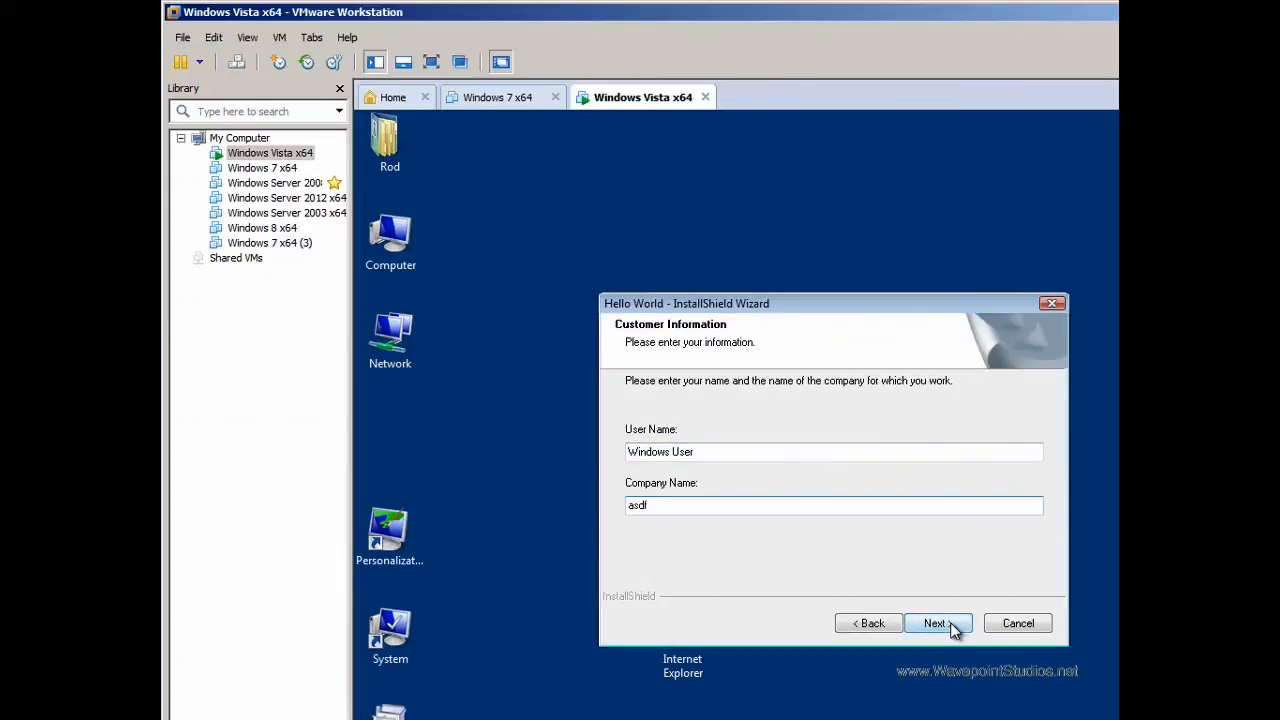
pyautogui.click(938, 623)
pyautogui.click(940, 623)
pyautogui.click(940, 623)
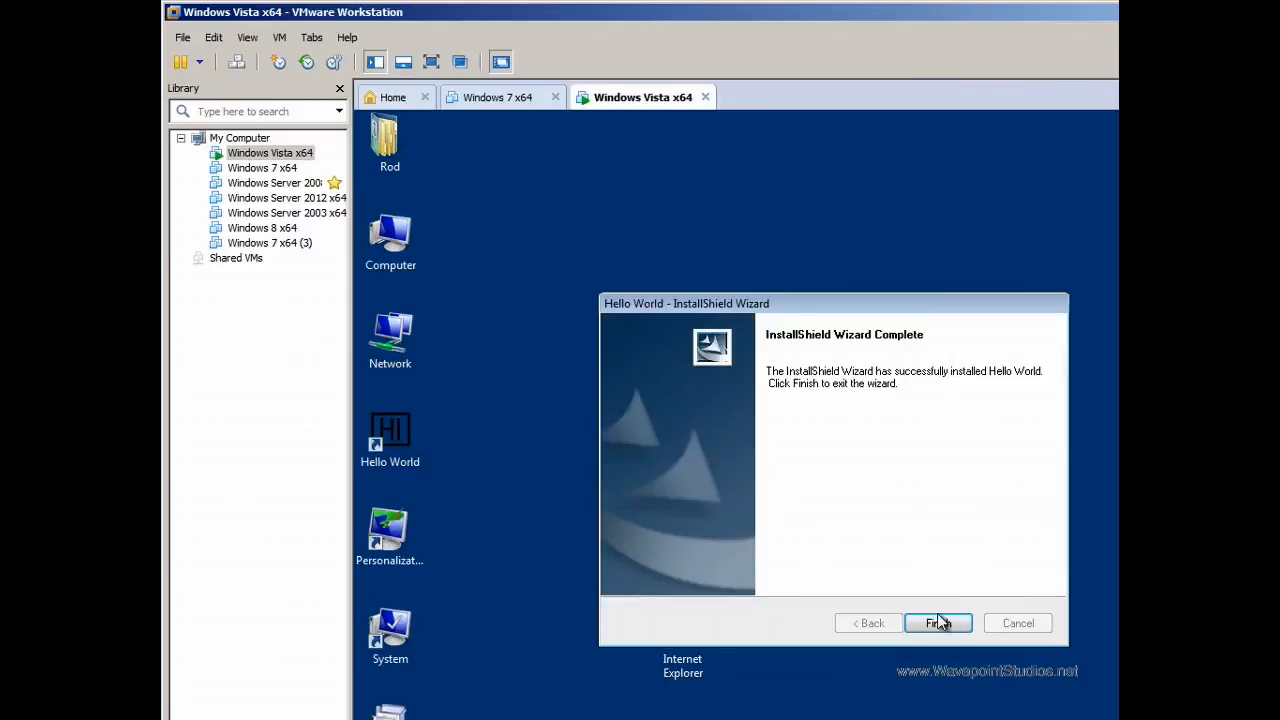
pyautogui.click(943, 621)
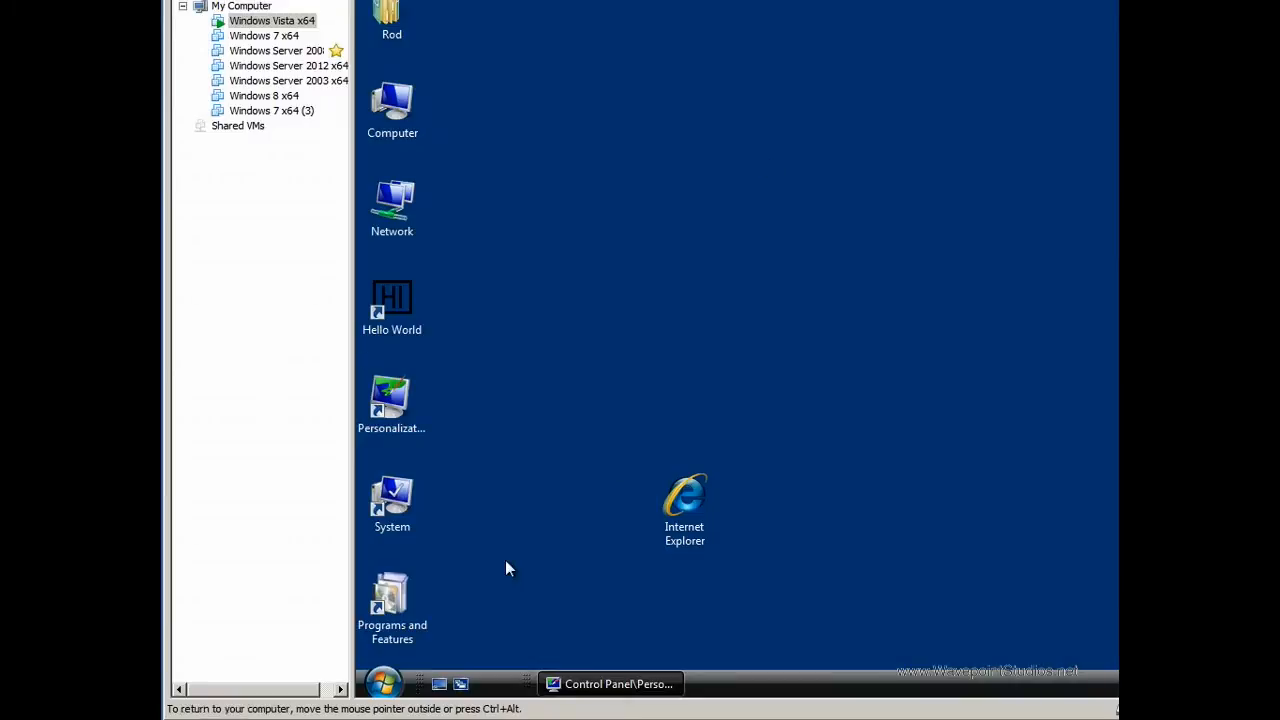
# Open Programs and Features on the virtual machine to check the installed programs.
pyautogui.doubleClick(395, 598)
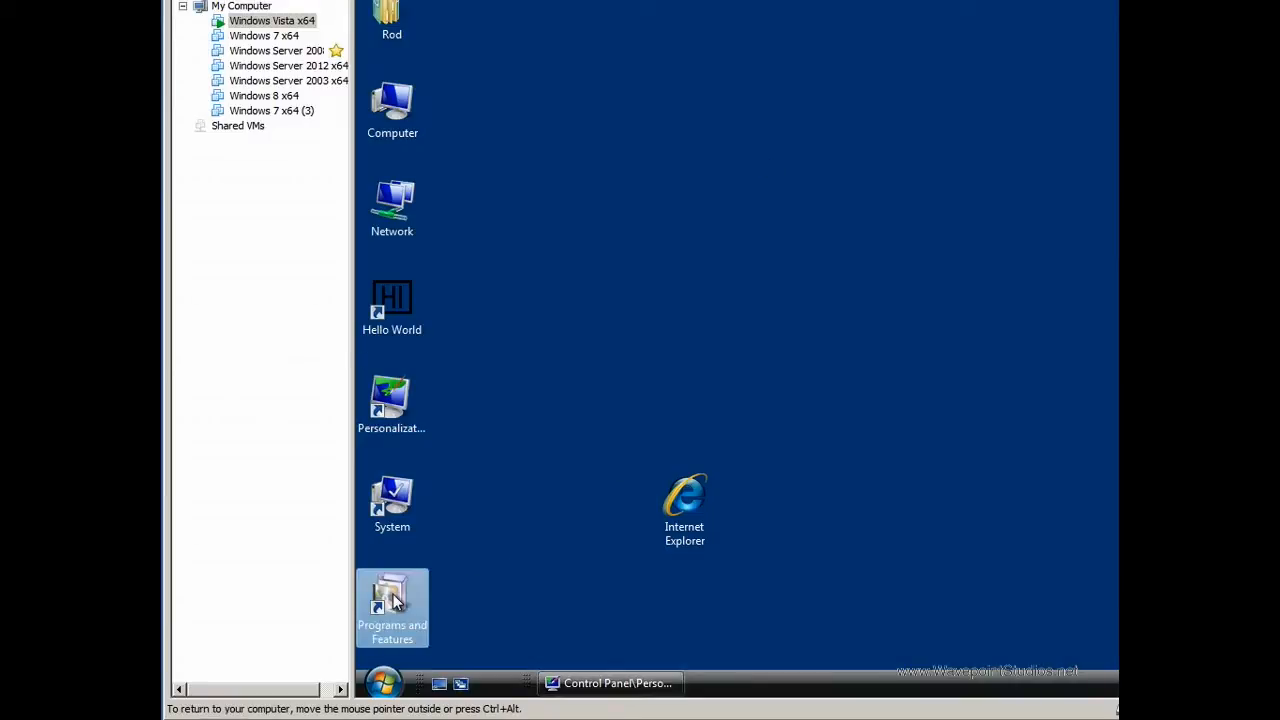